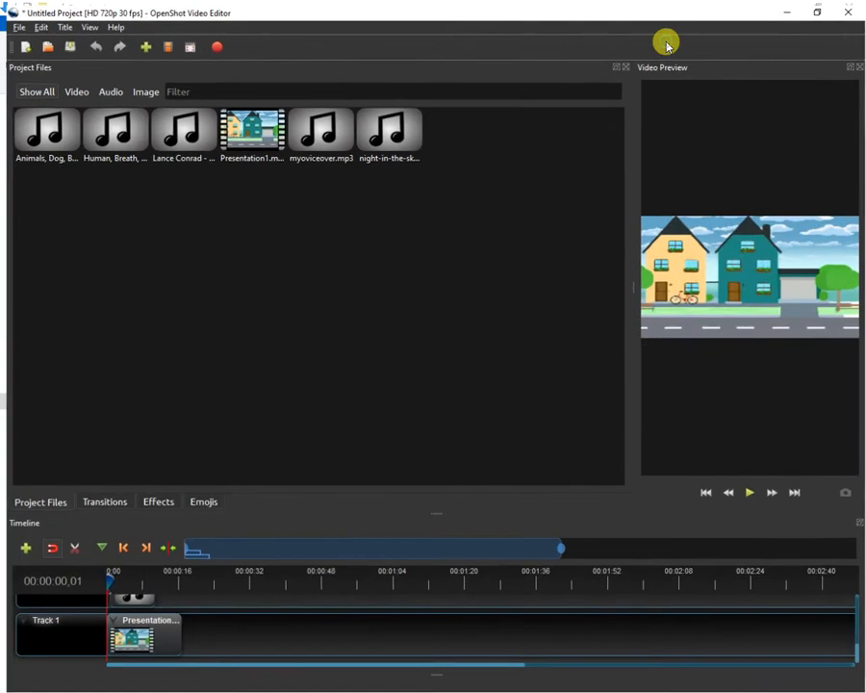
Step: Enlarge the timeline area to show all five tracks and play the project from the start to about 11 seconds
{"action": "left_click_drag", "start_coordinate": [426, 513], "coordinate": [380, 267]}
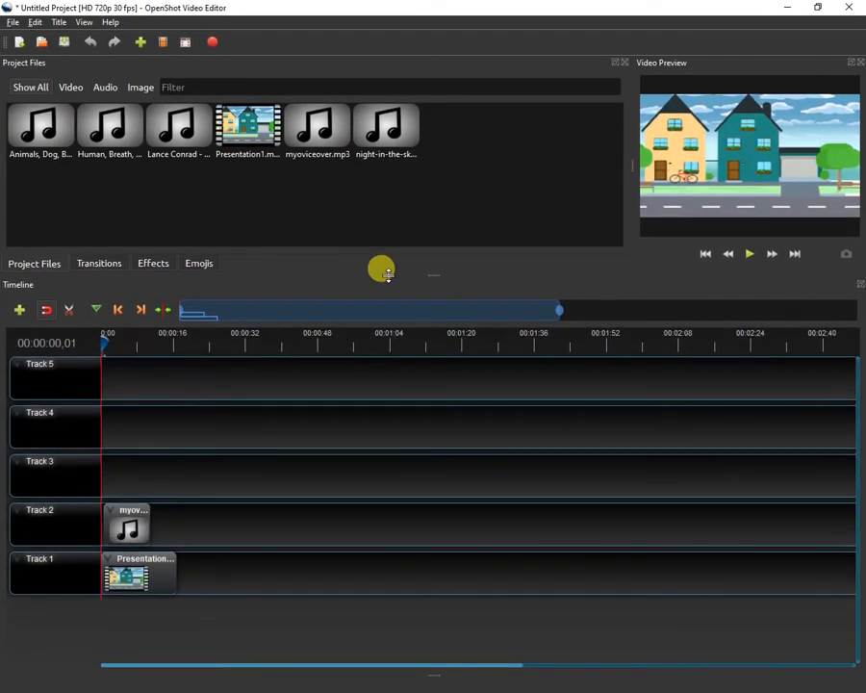
{"action": "mouse_move", "coordinate": [102, 335]}
{"action": "left_mouse_down"}
{"action": "mouse_move", "coordinate": [112, 335]}
{"action": "mouse_move", "coordinate": [100, 335]}
{"action": "mouse_move", "coordinate": [108, 341]}
{"action": "left_mouse_up"}
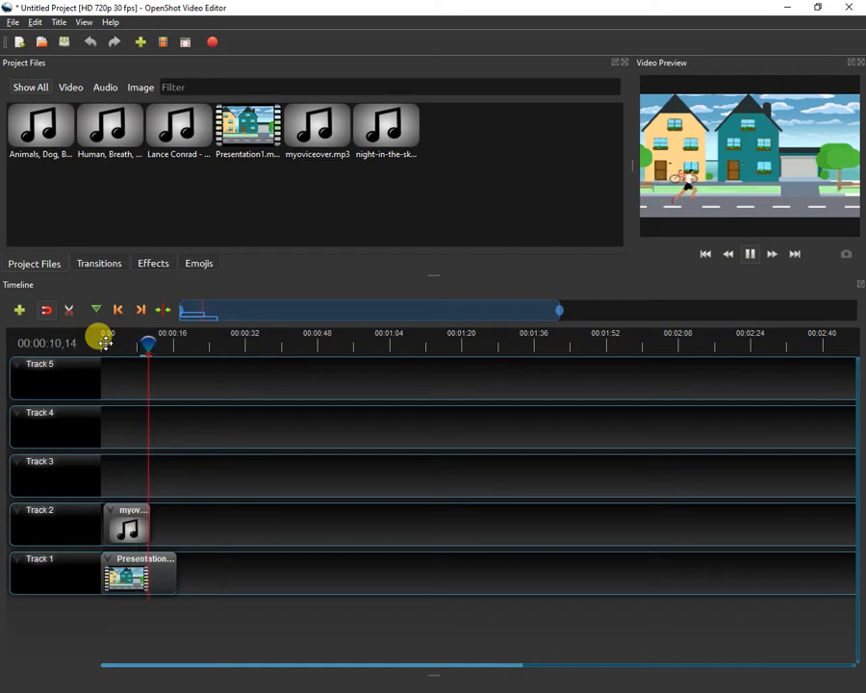
{"action": "key", "text": "space"}
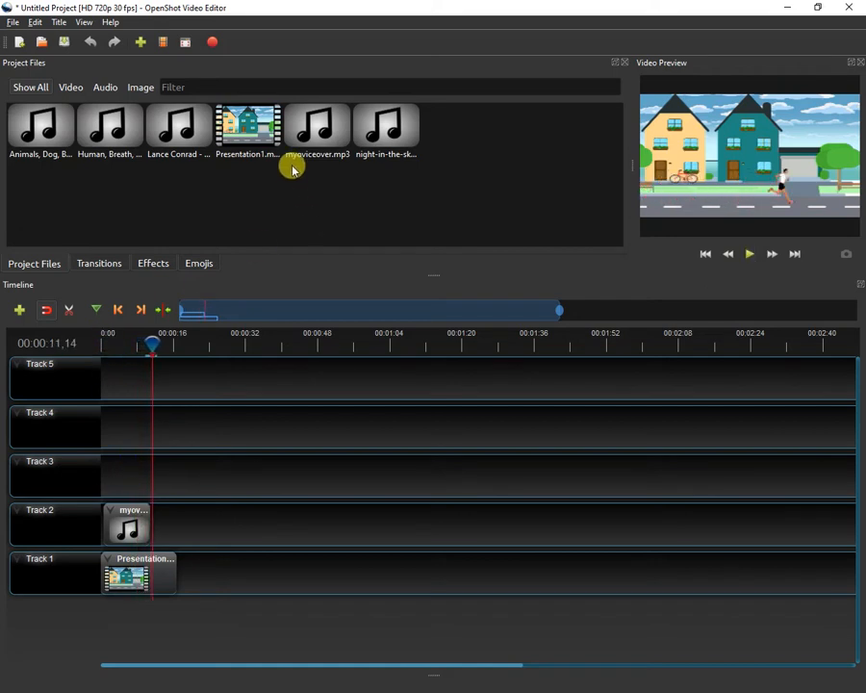
Step: Add the "Human, Breath" sound to Track 2 and move it directly against the end of the voiceover clip
{"action": "left_click", "coordinate": [178, 132]}
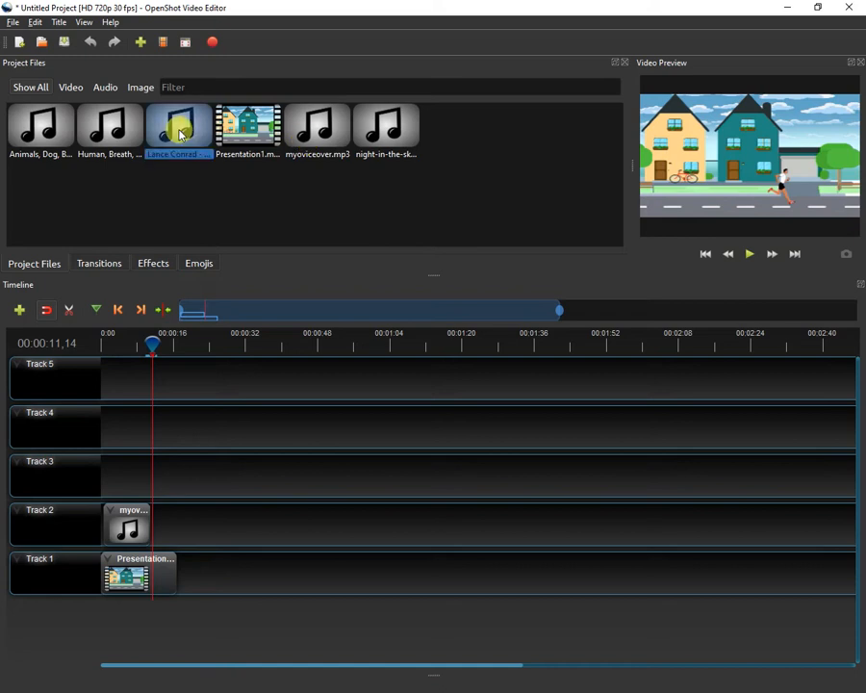
{"action": "left_click", "coordinate": [193, 183]}
{"action": "left_click_drag", "start_coordinate": [109, 135], "coordinate": [156, 525]}
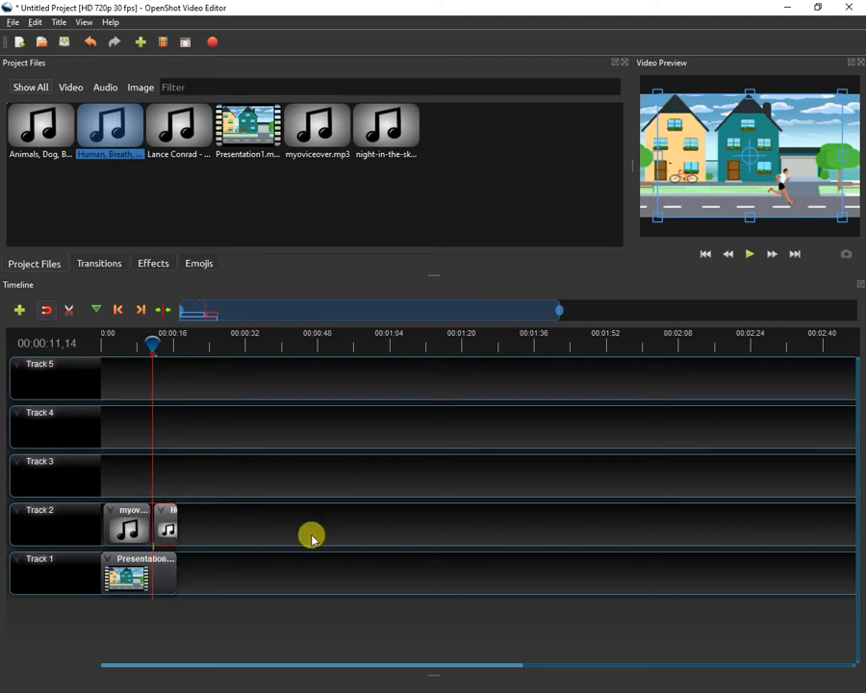
{"action": "left_click", "coordinate": [138, 339]}
{"action": "left_click_drag", "start_coordinate": [135, 341], "coordinate": [104, 342]}
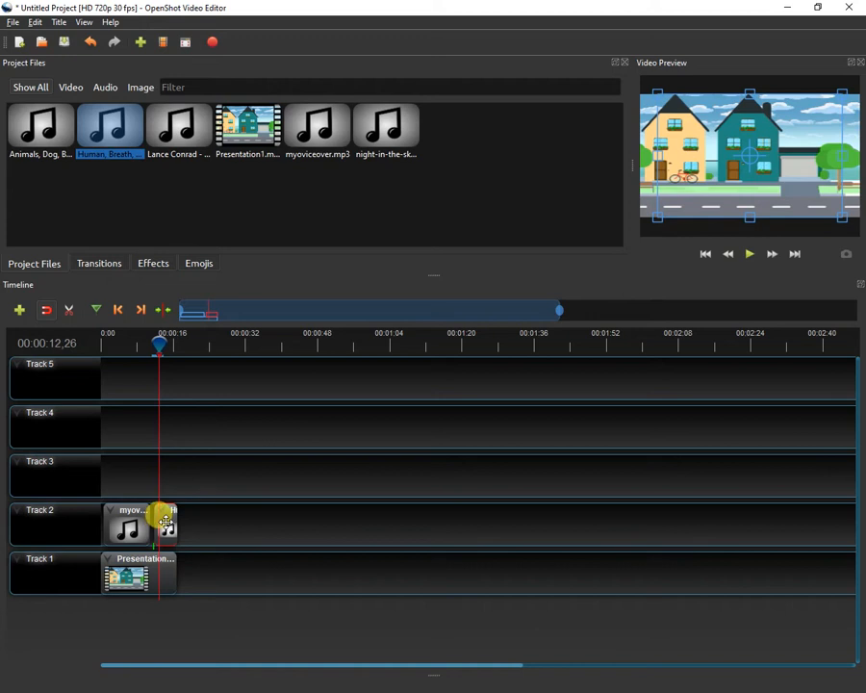
{"action": "left_click_drag", "start_coordinate": [170, 520], "coordinate": [167, 520]}
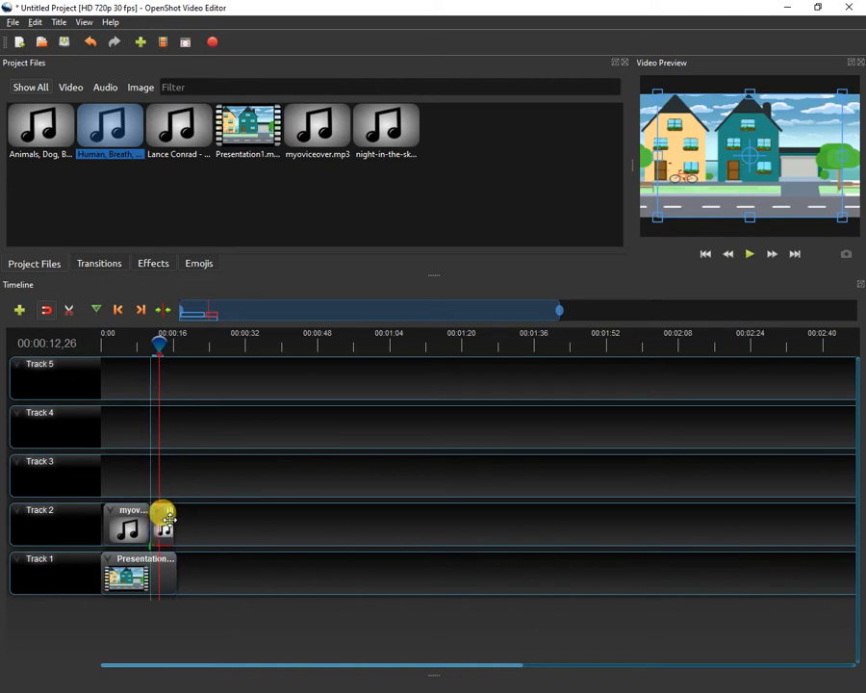
Step: Set the volume of the entire breath sound clip on Track 2 to Level 40%
{"action": "right_click", "coordinate": [168, 518]}
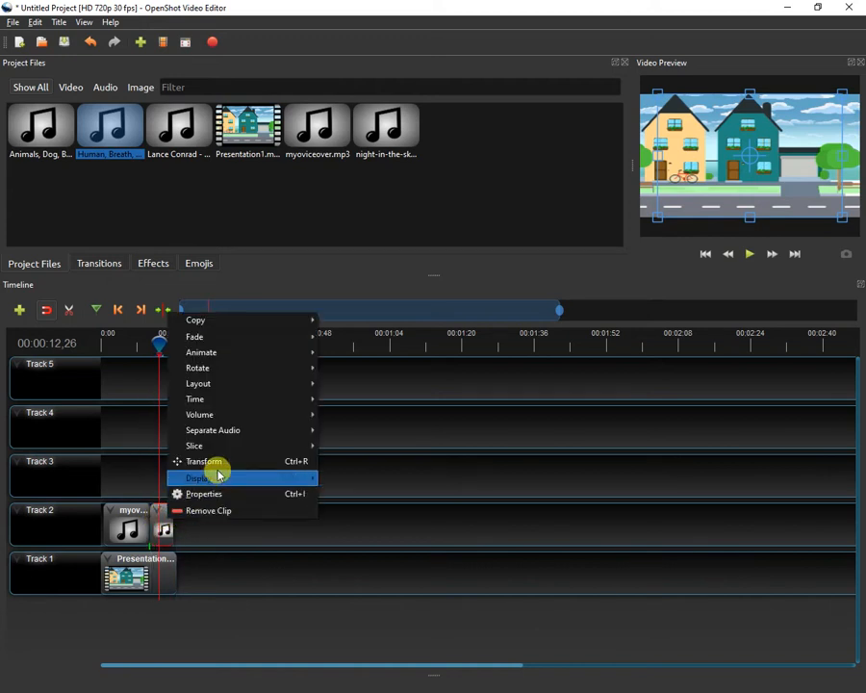
{"action": "mouse_move", "coordinate": [284, 414]}
{"action": "mouse_move", "coordinate": [359, 463]}
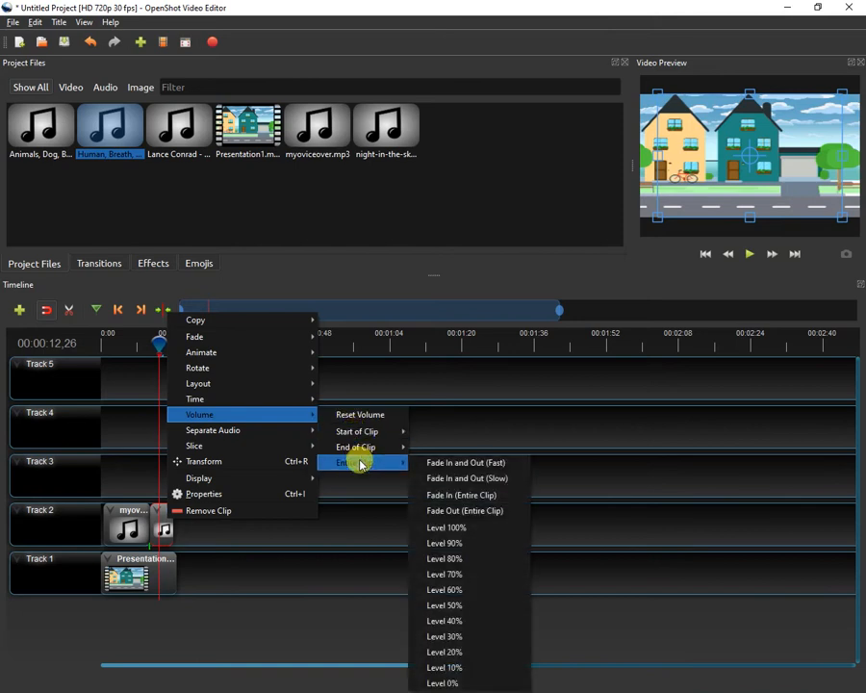
{"action": "left_click", "coordinate": [467, 625]}
Step: Play the project from the start and trim the breath clip's end to 00:00:15,01 on Track 2
{"action": "left_click_drag", "start_coordinate": [161, 344], "coordinate": [94, 357]}
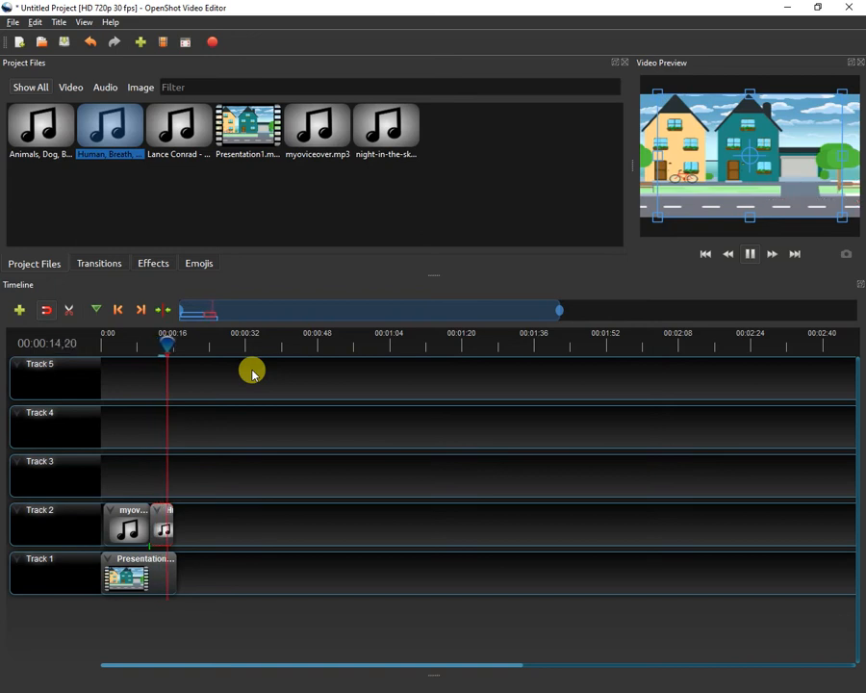
{"action": "key", "text": "space"}
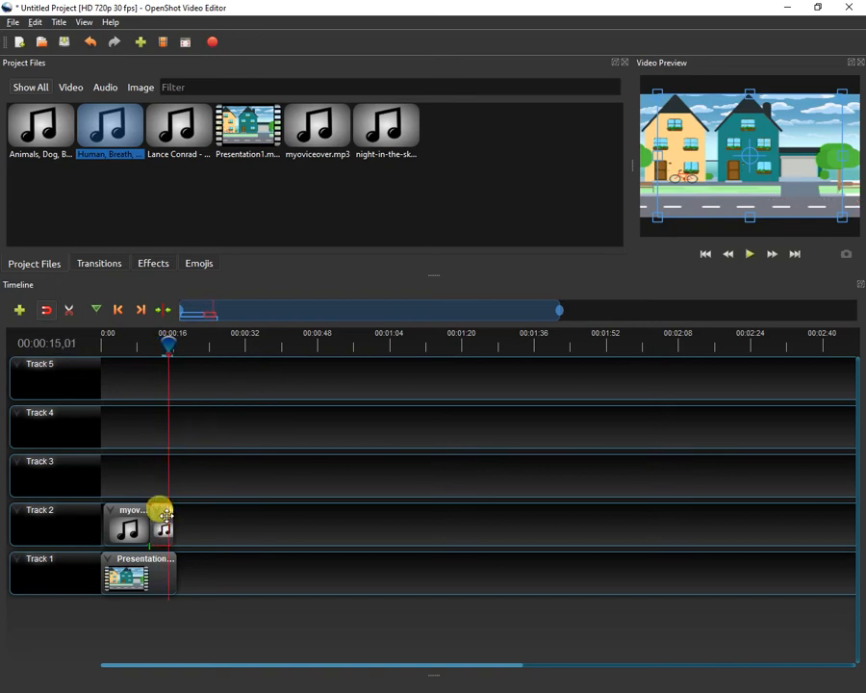
{"action": "left_click_drag", "start_coordinate": [166, 525], "coordinate": [161, 523]}
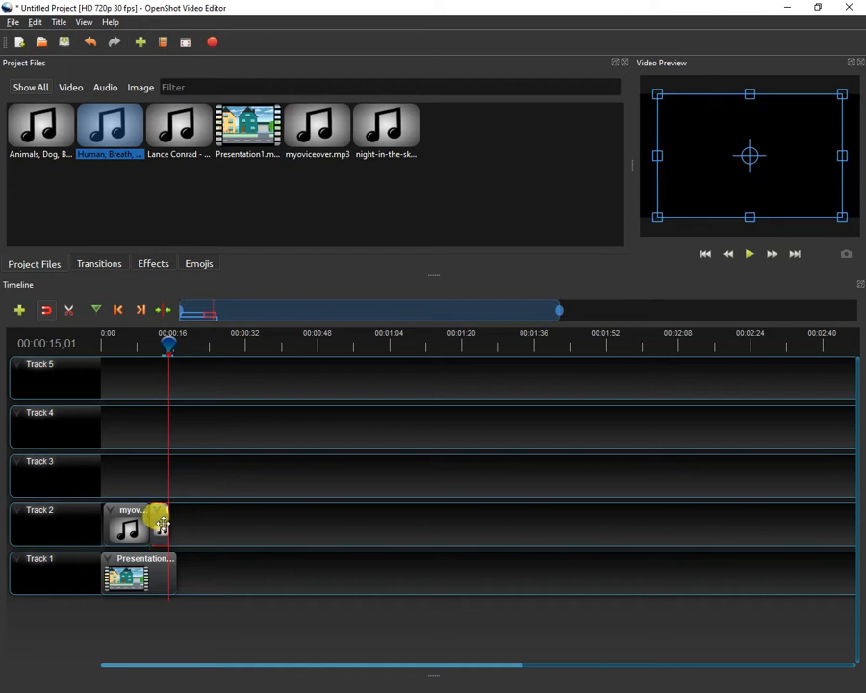
Step: Add the "Animals, Dog" sound to Track 3 and align its start with the dog's appearance at 00:00:12,01
{"action": "left_click_drag", "start_coordinate": [161, 343], "coordinate": [140, 348]}
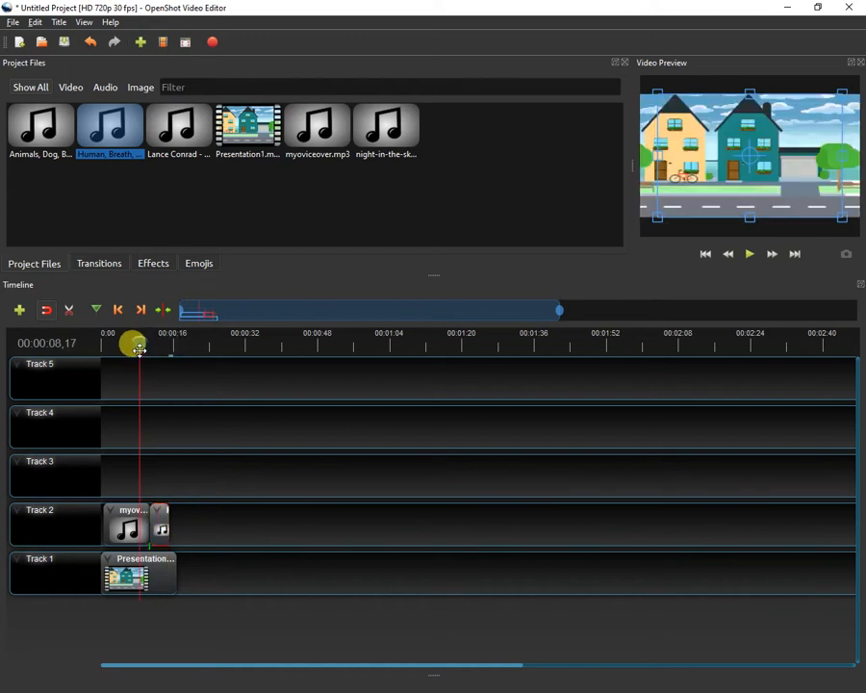
{"action": "left_click", "coordinate": [37, 129]}
{"action": "left_click_drag", "start_coordinate": [37, 123], "coordinate": [175, 478]}
{"action": "left_click_drag", "start_coordinate": [135, 342], "coordinate": [155, 337]}
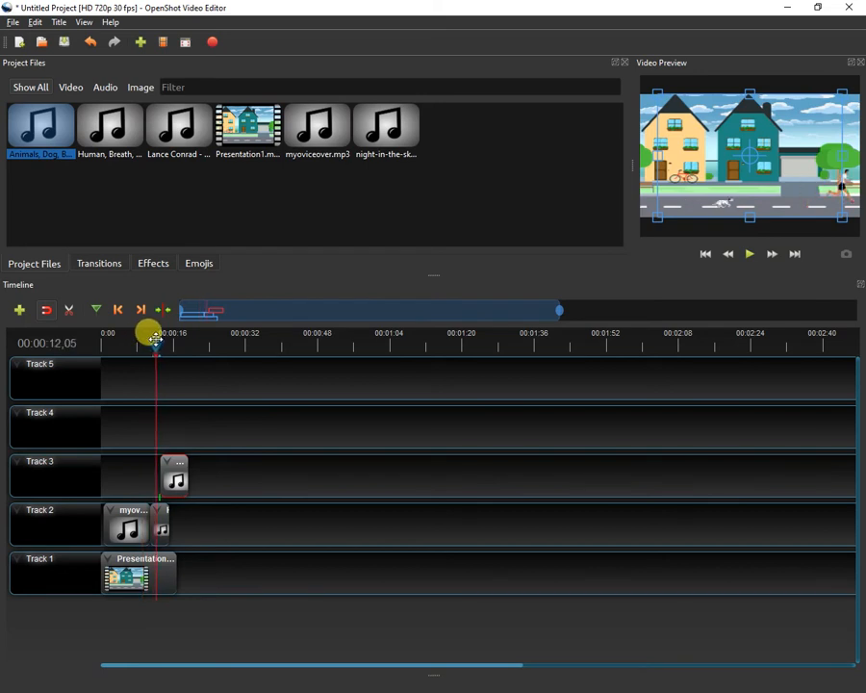
{"action": "left_click_drag", "start_coordinate": [155, 339], "coordinate": [154, 339]}
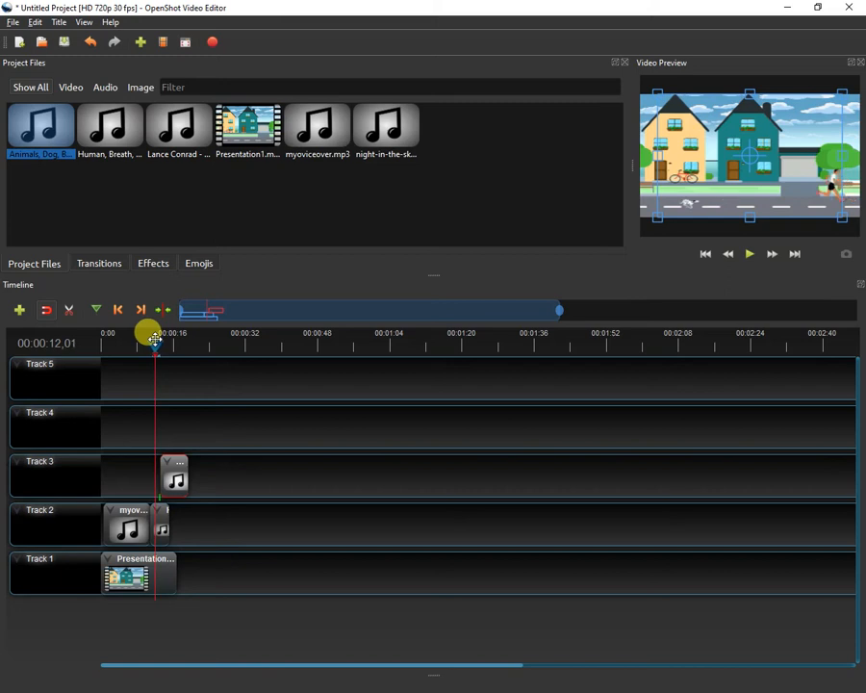
{"action": "mouse_move", "coordinate": [162, 456]}
{"action": "left_mouse_down"}
{"action": "mouse_move", "coordinate": [160, 470]}
{"action": "mouse_move", "coordinate": [154, 458]}
{"action": "mouse_move", "coordinate": [164, 461]}
{"action": "left_mouse_up"}
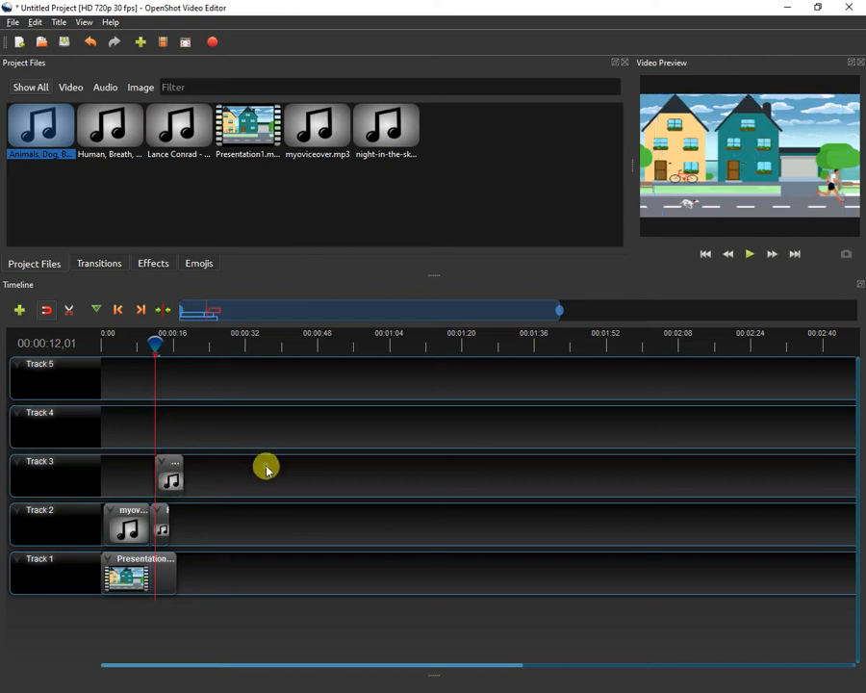
Step: Play the project and trim the dog sound on Track 3 so it ends together with the video clip
{"action": "left_click_drag", "start_coordinate": [150, 336], "coordinate": [107, 342]}
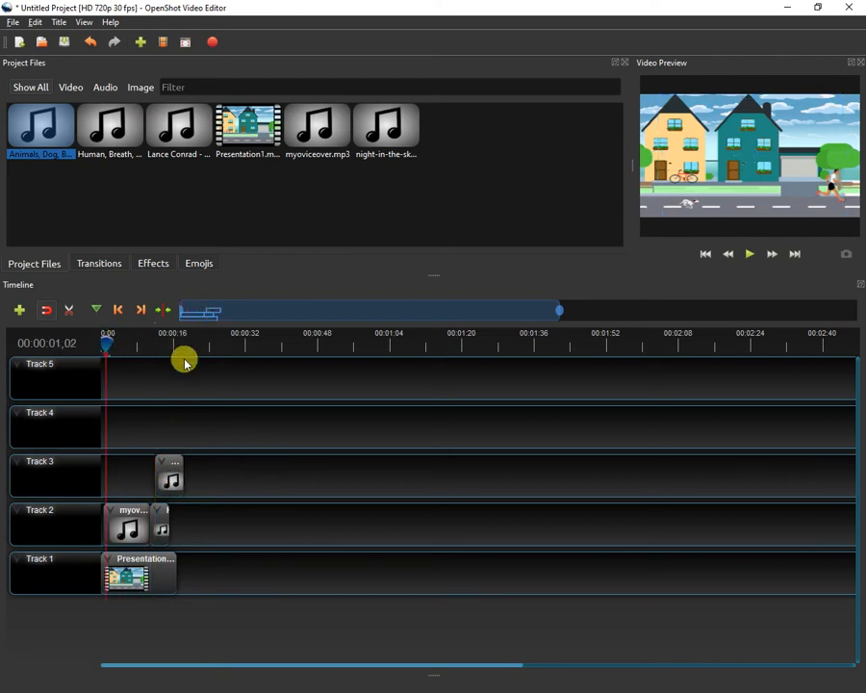
{"action": "key", "text": "space"}
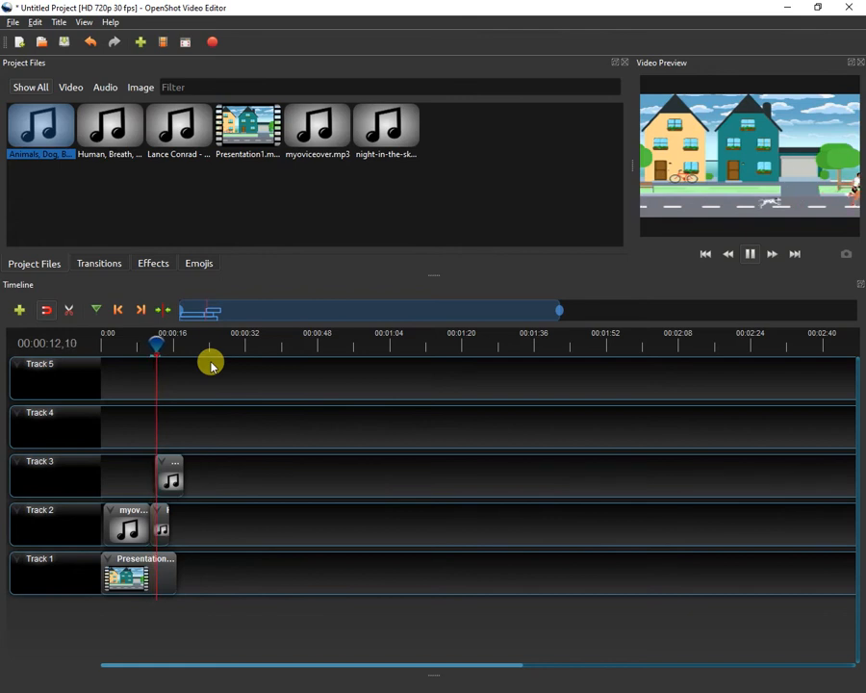
{"action": "key", "text": "space"}
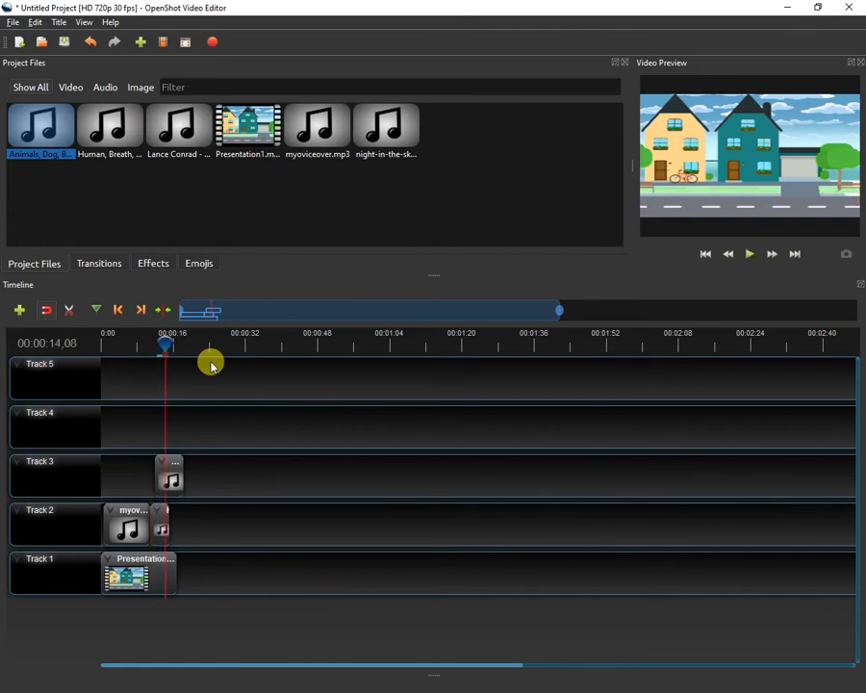
{"action": "left_click_drag", "start_coordinate": [177, 467], "coordinate": [170, 467]}
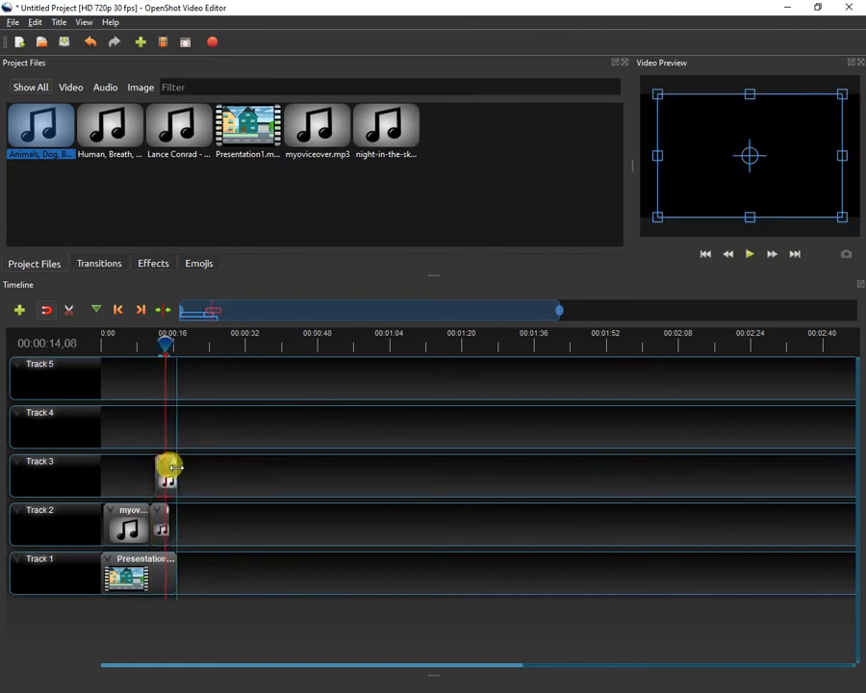
{"action": "left_click", "coordinate": [294, 466]}
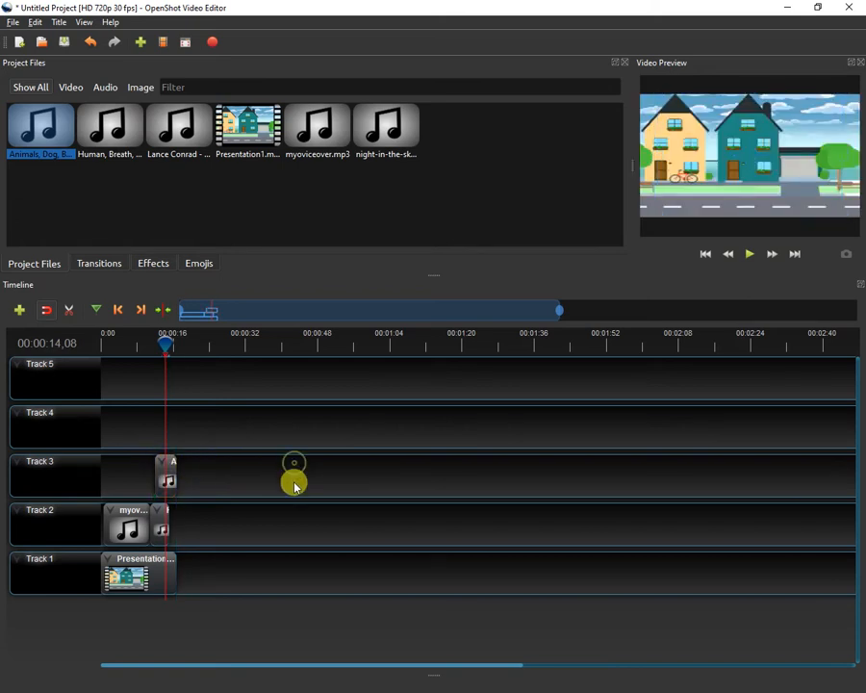
Step: Place the Fortitude.mp3 music on Track 4, starting level with the voiceover clip
{"action": "left_click_drag", "start_coordinate": [164, 336], "coordinate": [103, 344]}
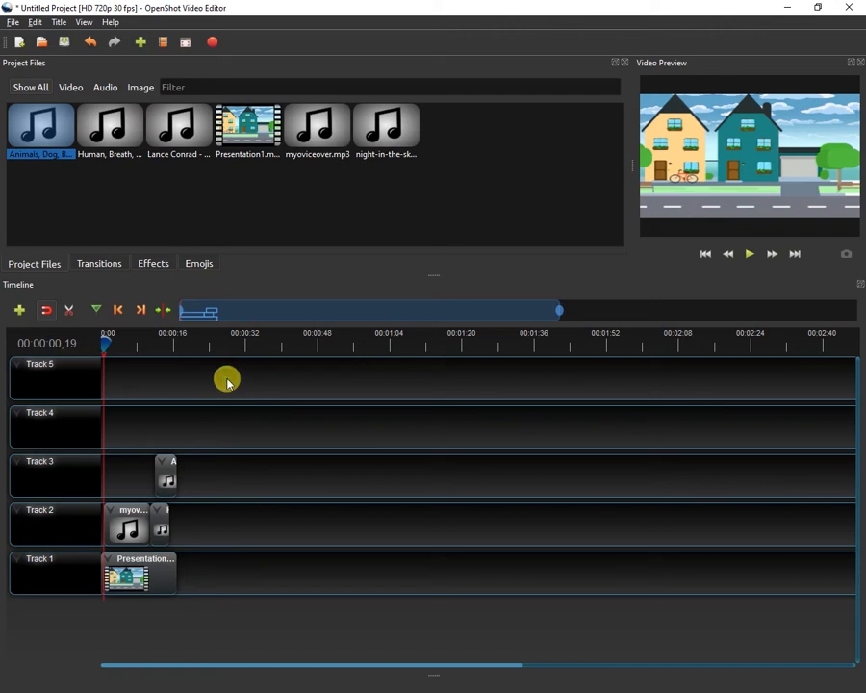
{"action": "left_click", "coordinate": [175, 131]}
{"action": "left_click_drag", "start_coordinate": [178, 131], "coordinate": [100, 404]}
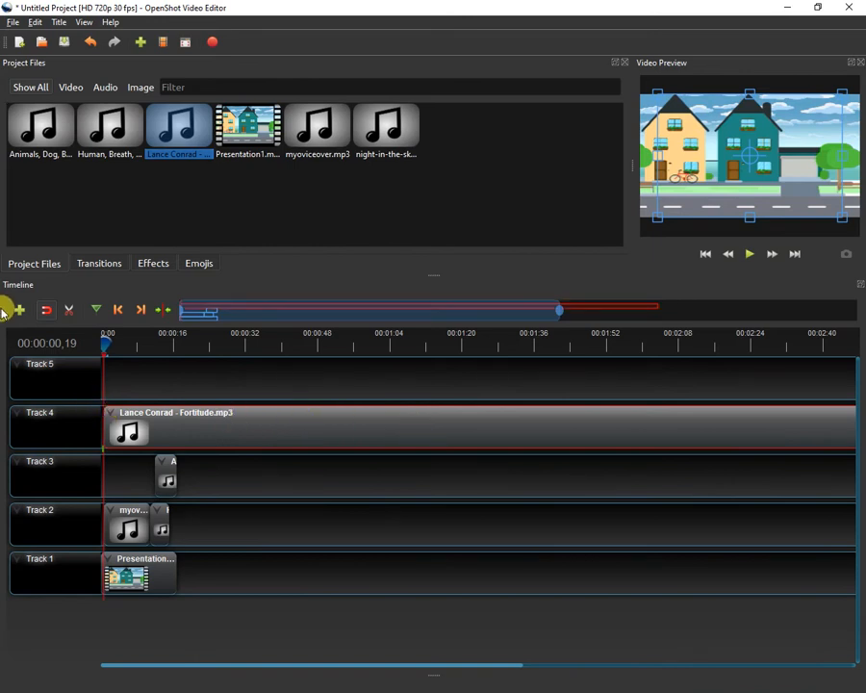
Step: Split the Fortitude music with the Razor just past the video's end and delete the remaining part
{"action": "left_click", "coordinate": [68, 309]}
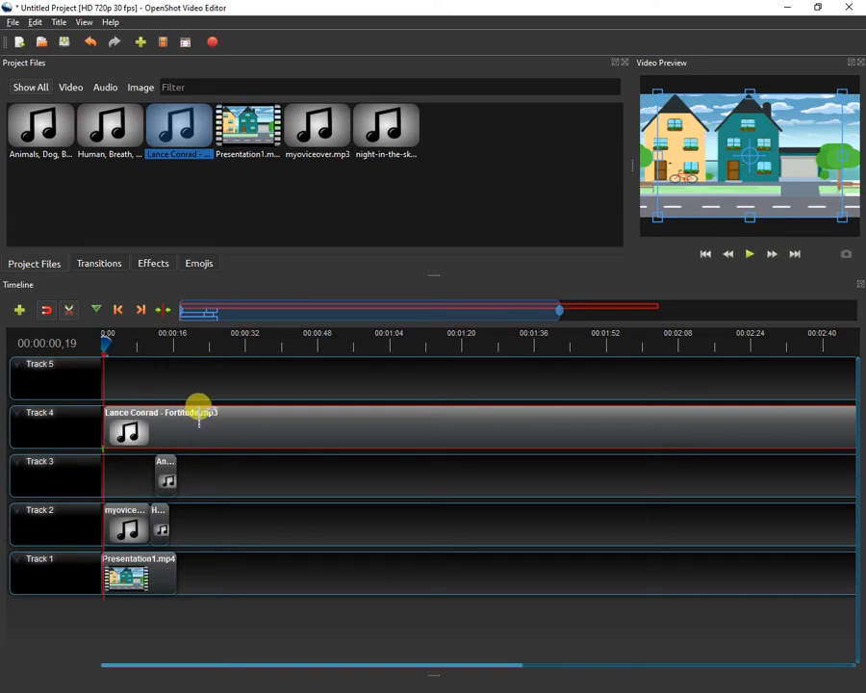
{"action": "left_click", "coordinate": [192, 412]}
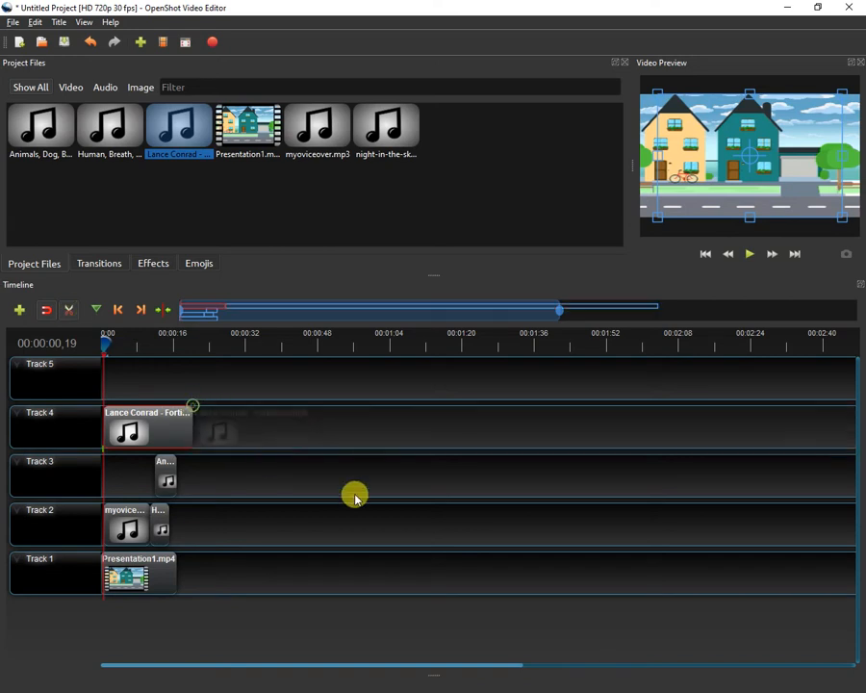
{"action": "left_click", "coordinate": [68, 310]}
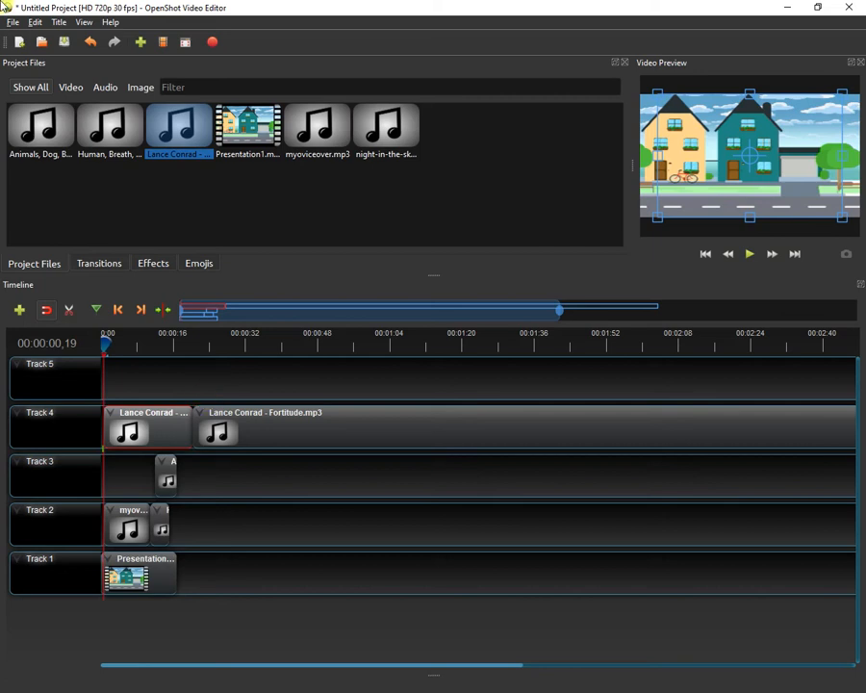
{"action": "left_click", "coordinate": [395, 430]}
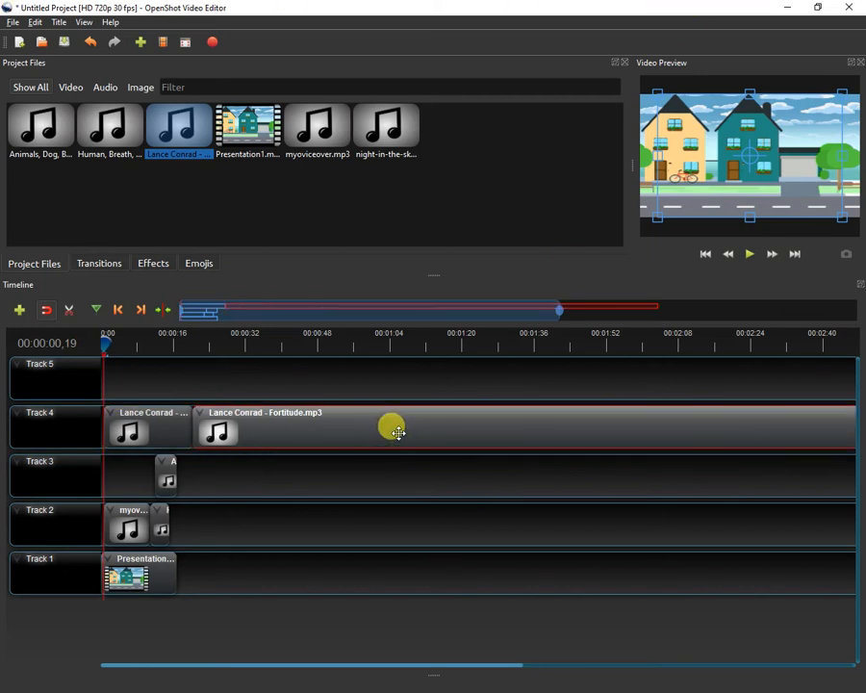
{"action": "key", "text": "Delete"}
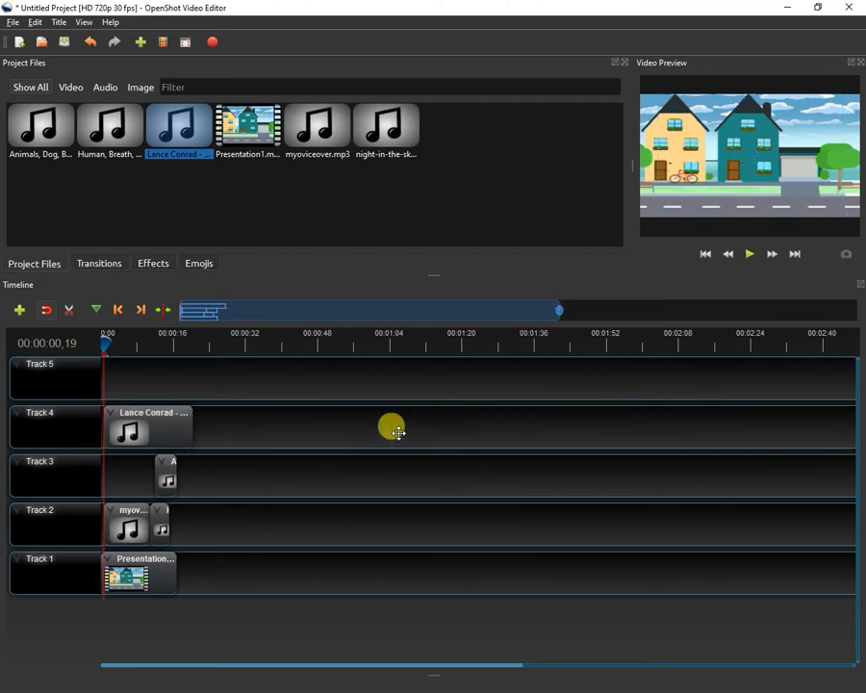
Step: Set the volume of the entire Fortitude music clip on Track 4 to Level 10%
{"action": "right_click", "coordinate": [167, 425]}
{"action": "mouse_move", "coordinate": [280, 531]}
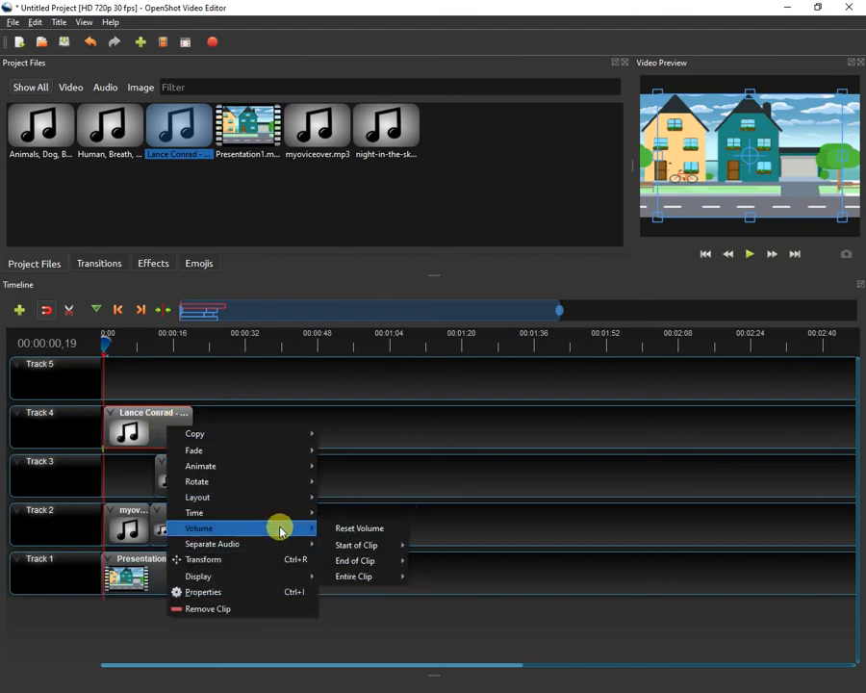
{"action": "mouse_move", "coordinate": [368, 575]}
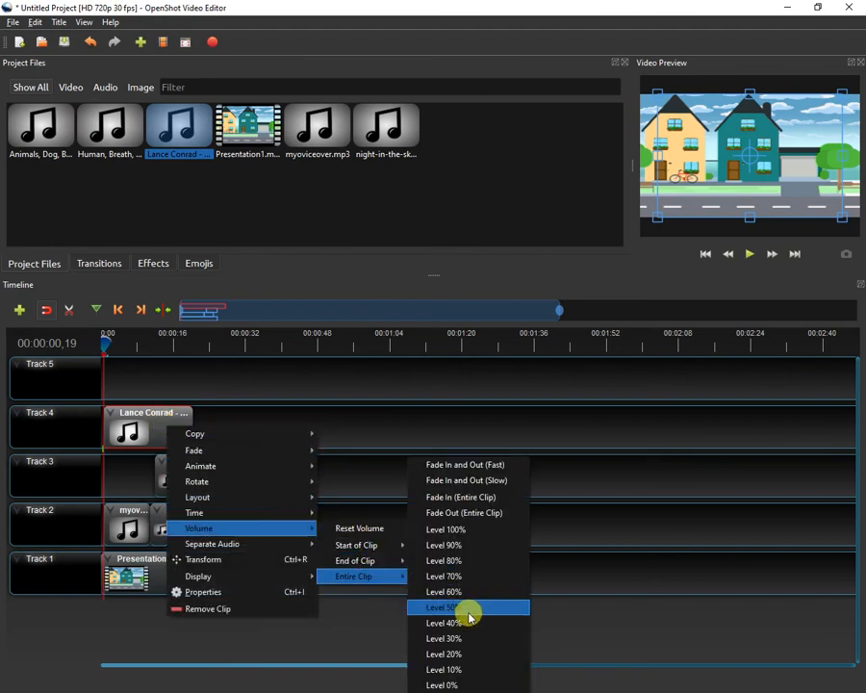
{"action": "left_click", "coordinate": [470, 668]}
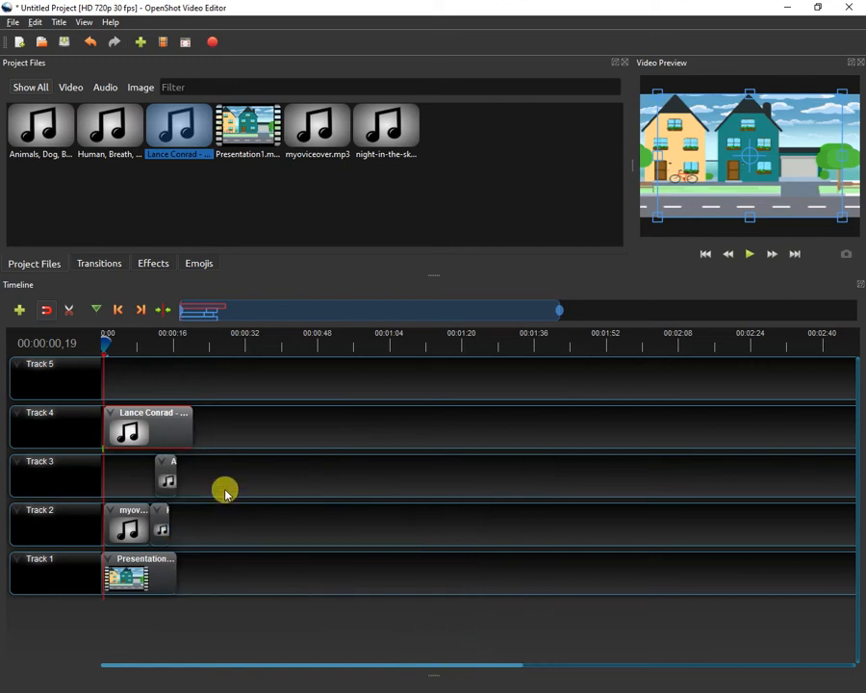
Step: Play the project from the start with the background music and delete the Fortitude clip from Track 4
{"action": "mouse_move", "coordinate": [106, 339]}
{"action": "left_mouse_down"}
{"action": "mouse_move", "coordinate": [193, 348]}
{"action": "mouse_move", "coordinate": [94, 342]}
{"action": "mouse_move", "coordinate": [186, 347]}
{"action": "mouse_move", "coordinate": [103, 350]}
{"action": "left_mouse_up"}
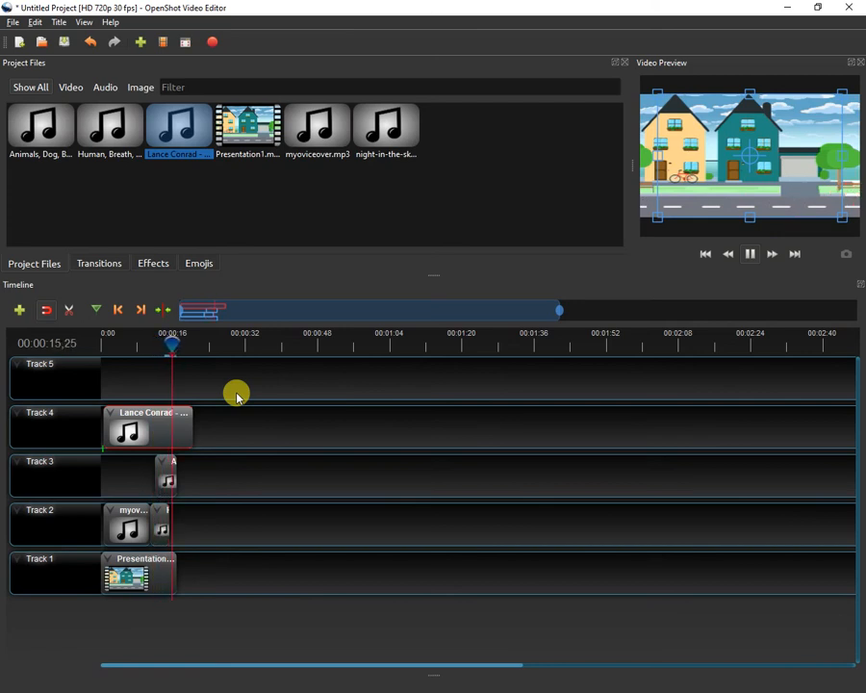
{"action": "key", "text": "space"}
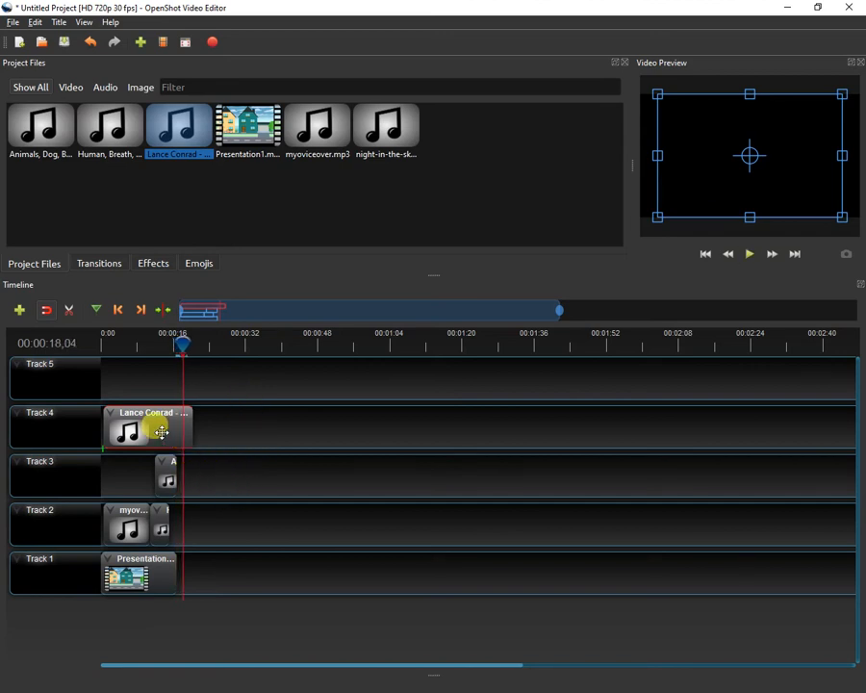
{"action": "key", "text": "Delete"}
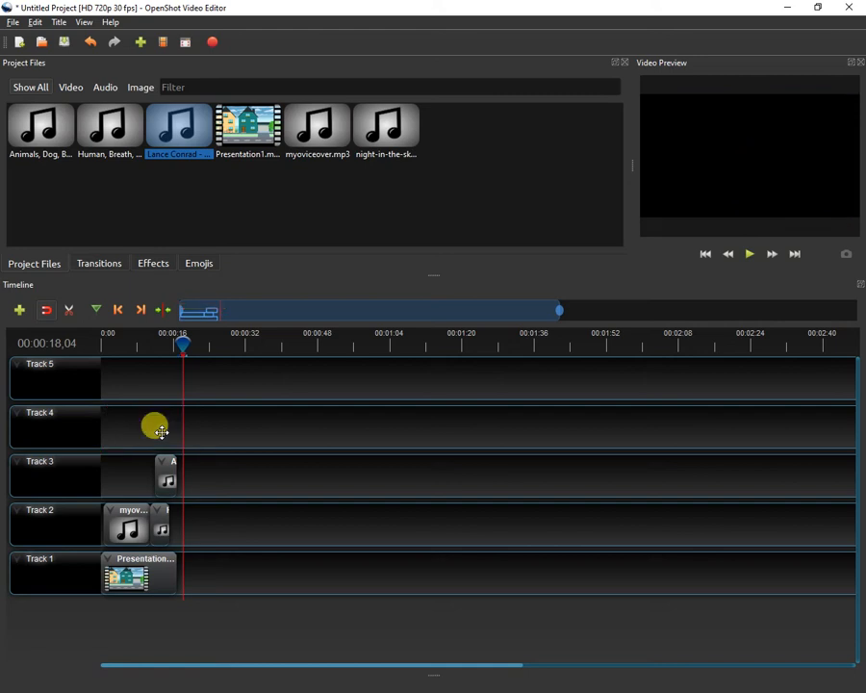
Step: Place the night-in-the-sky music on Track 4 level with the voiceover clip and set the entire clip's volume to Level 10%
{"action": "left_click", "coordinate": [382, 137]}
{"action": "left_click_drag", "start_coordinate": [382, 137], "coordinate": [101, 414]}
{"action": "right_click", "coordinate": [228, 429]}
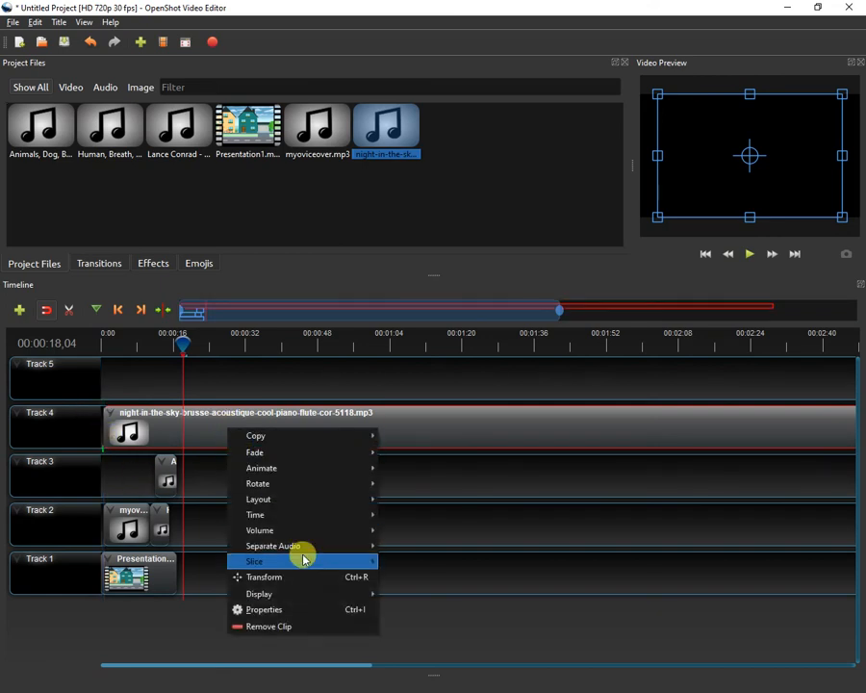
{"action": "mouse_move", "coordinate": [305, 539]}
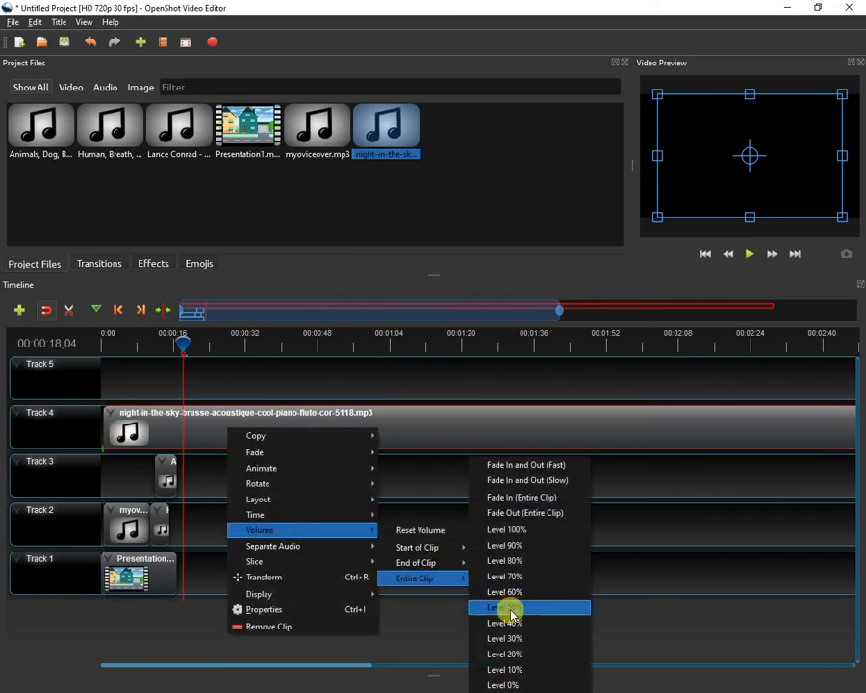
{"action": "left_click", "coordinate": [512, 666]}
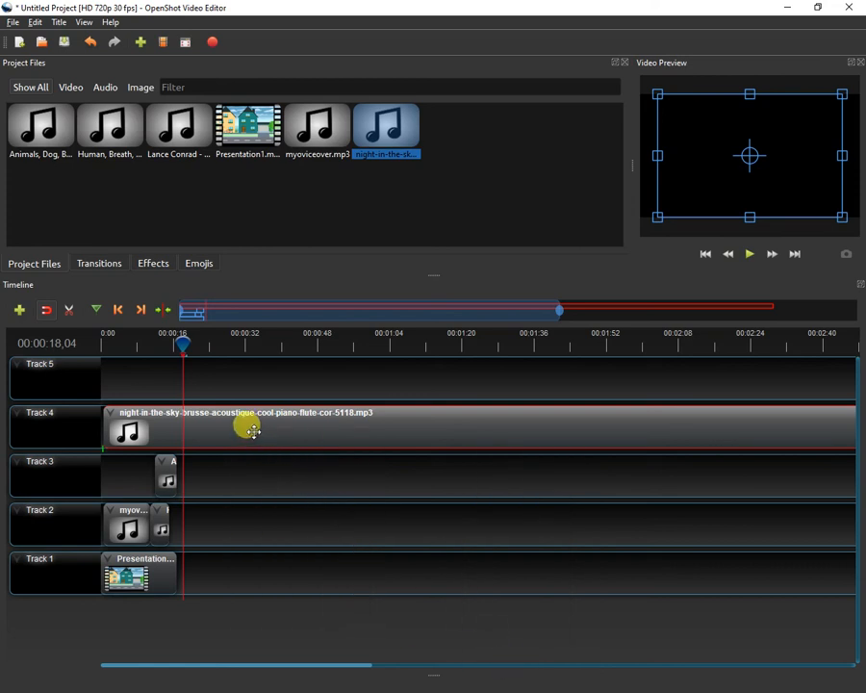
Step: Split the night-in-the-sky music with the Razor at the playhead just past the video's end and delete the remaining part
{"action": "left_click", "coordinate": [68, 306]}
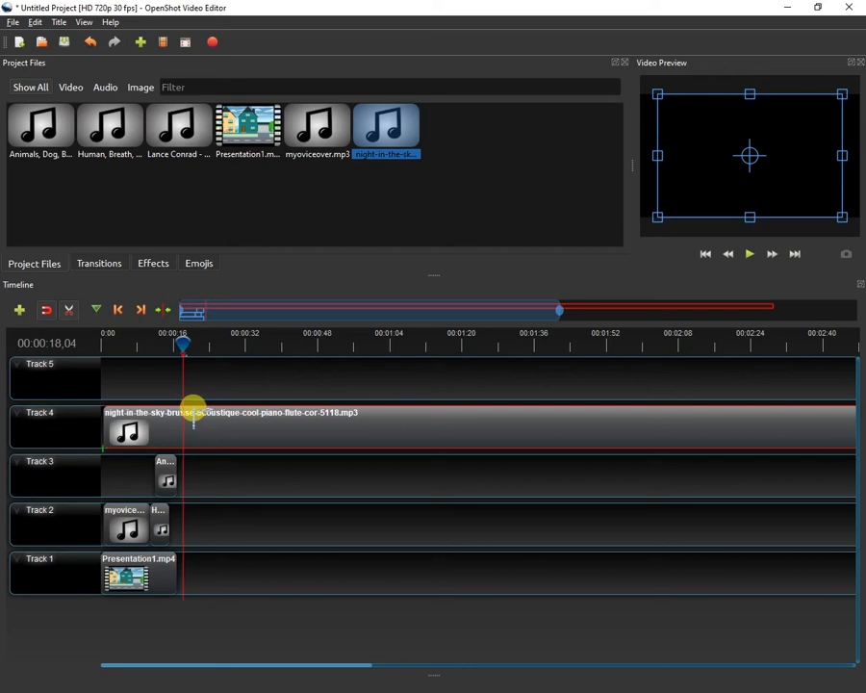
{"action": "left_click", "coordinate": [183, 409]}
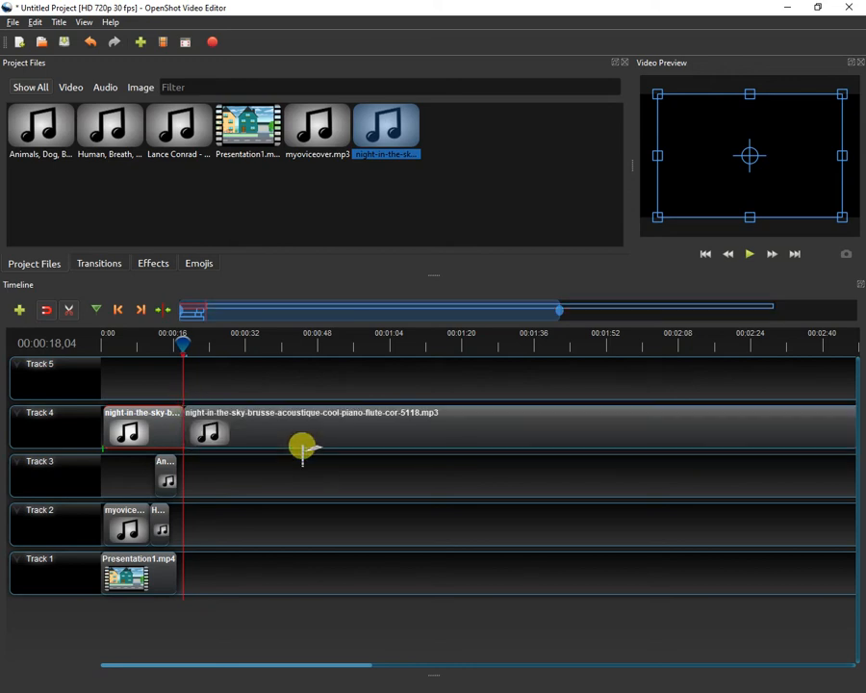
{"action": "left_click", "coordinate": [70, 308]}
{"action": "left_click", "coordinate": [249, 427]}
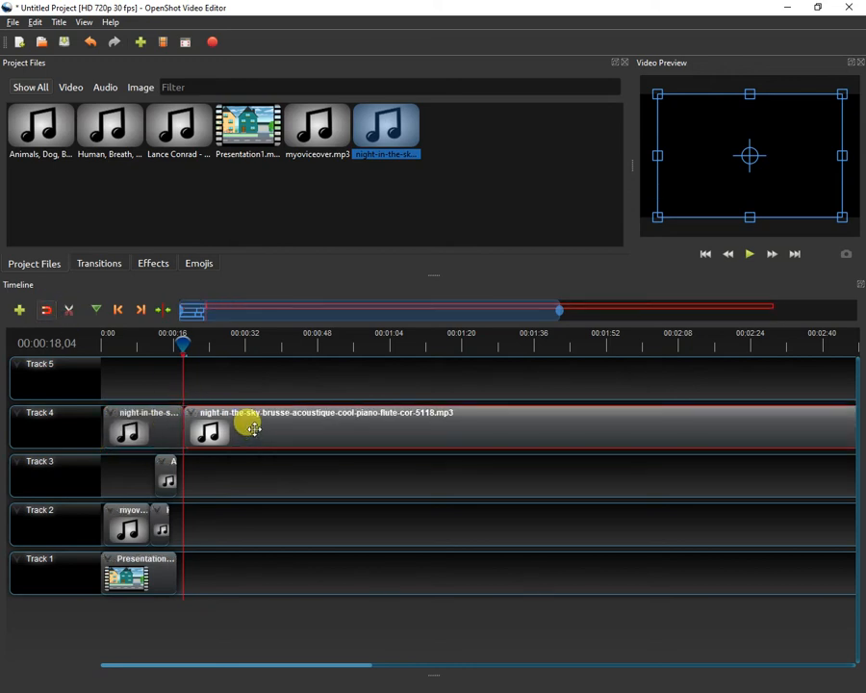
{"action": "key", "text": "Delete"}
Step: Play the project from the start with the new background music and return the playhead to the beginning
{"action": "left_click_drag", "start_coordinate": [183, 338], "coordinate": [103, 341]}
{"action": "key", "text": "space"}
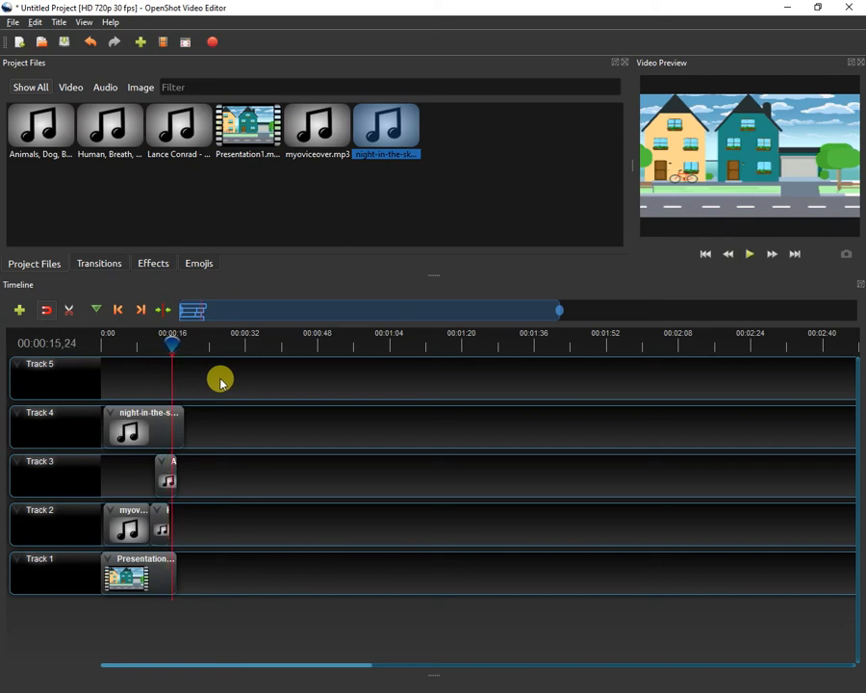
{"action": "left_click_drag", "start_coordinate": [171, 341], "coordinate": [96, 343]}
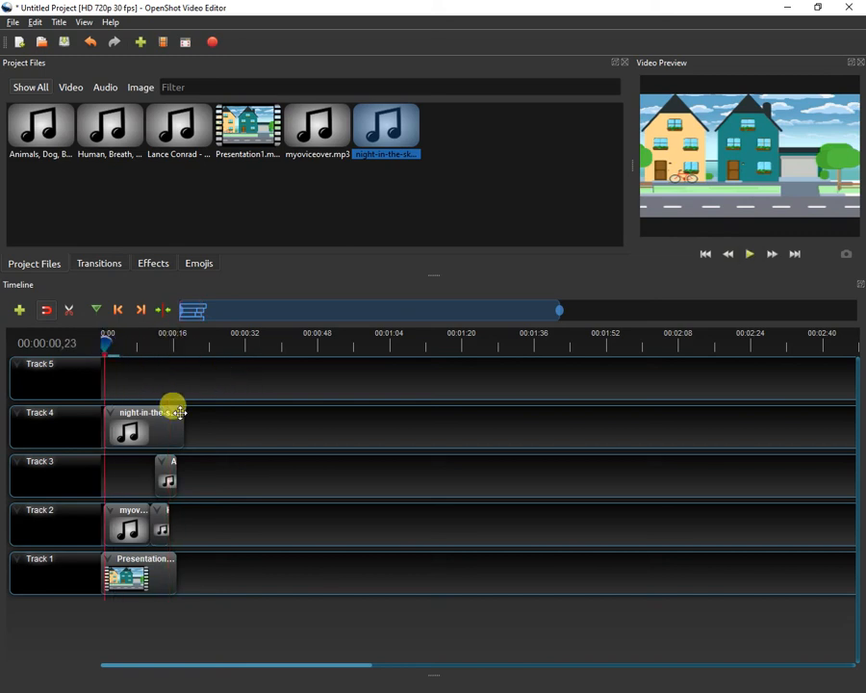
{"action": "left_click", "coordinate": [13, 21]}
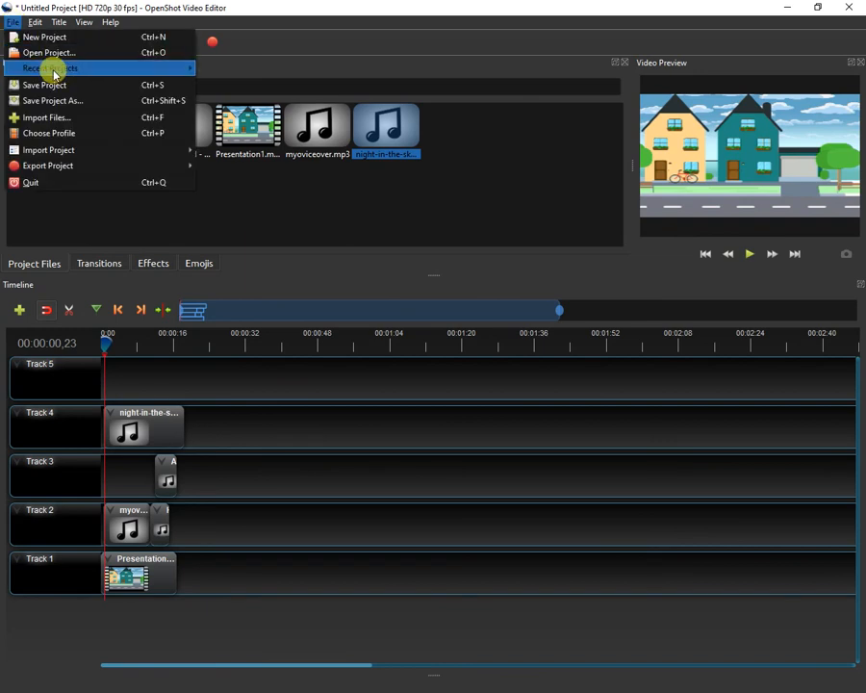
{"action": "mouse_move", "coordinate": [93, 168]}
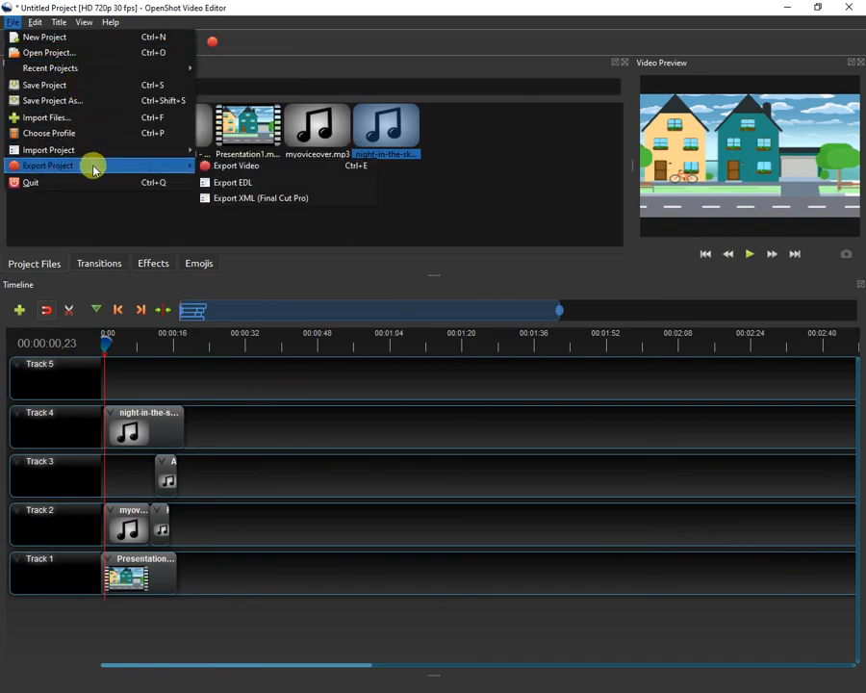
{"action": "left_click", "coordinate": [318, 52]}
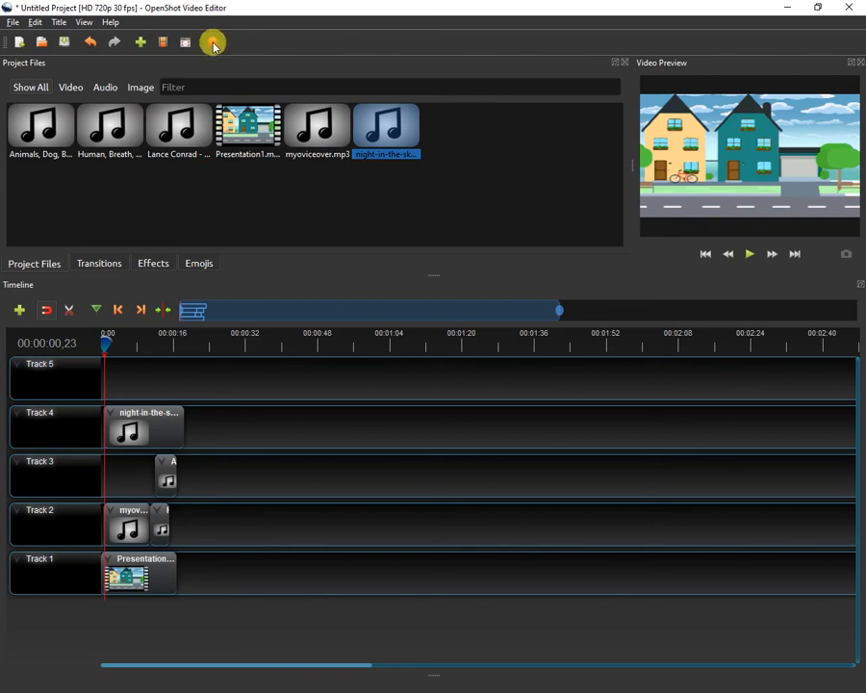
Step: Start a video export of the project and set its file name to Project n5
{"action": "left_click", "coordinate": [212, 42]}
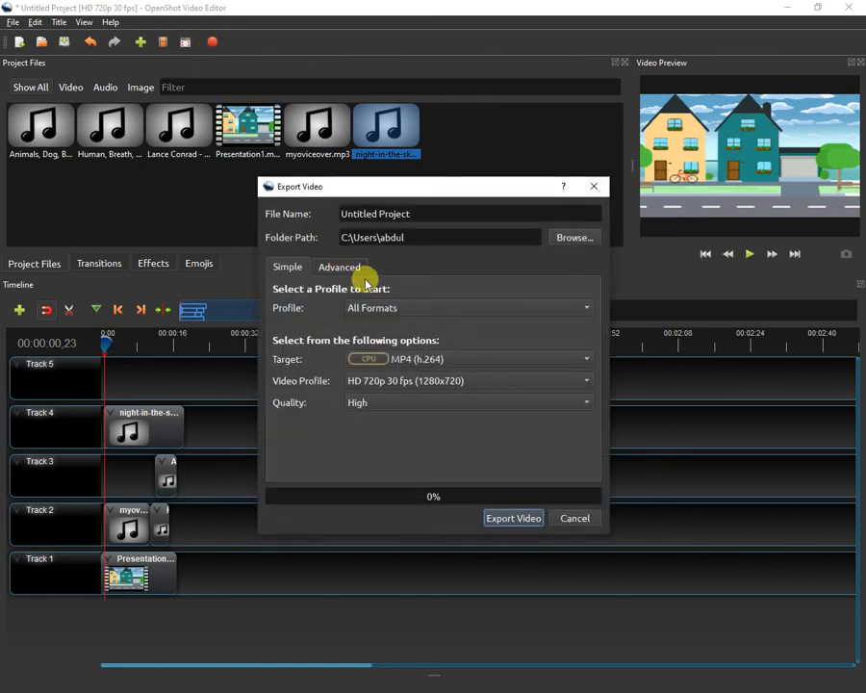
{"action": "left_click_drag", "start_coordinate": [412, 212], "coordinate": [323, 211]}
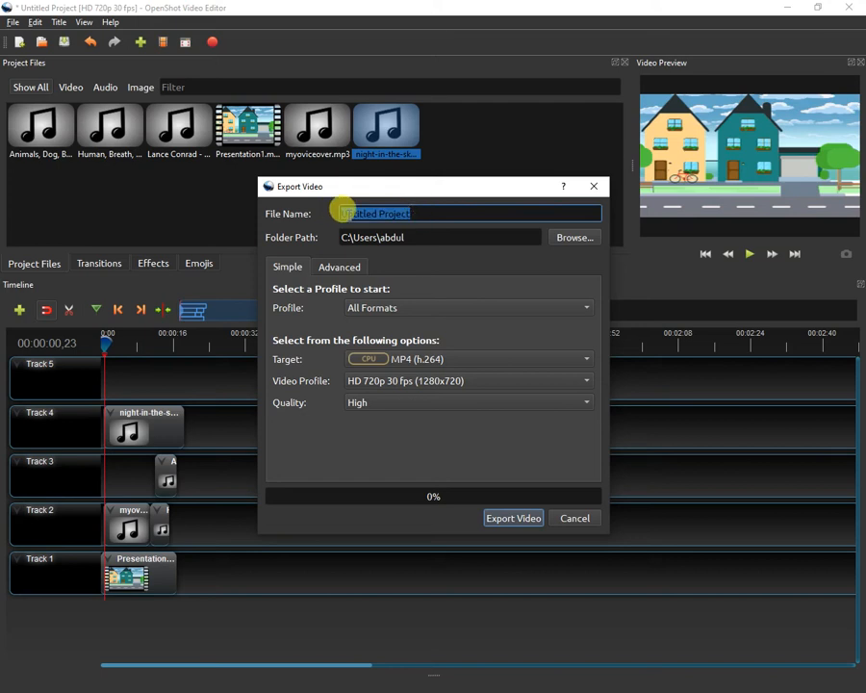
{"action": "left_click", "coordinate": [379, 214]}
{"action": "double_click", "coordinate": [368, 216]}
{"action": "key", "text": "BackSpace"}
{"action": "left_click", "coordinate": [380, 213]}
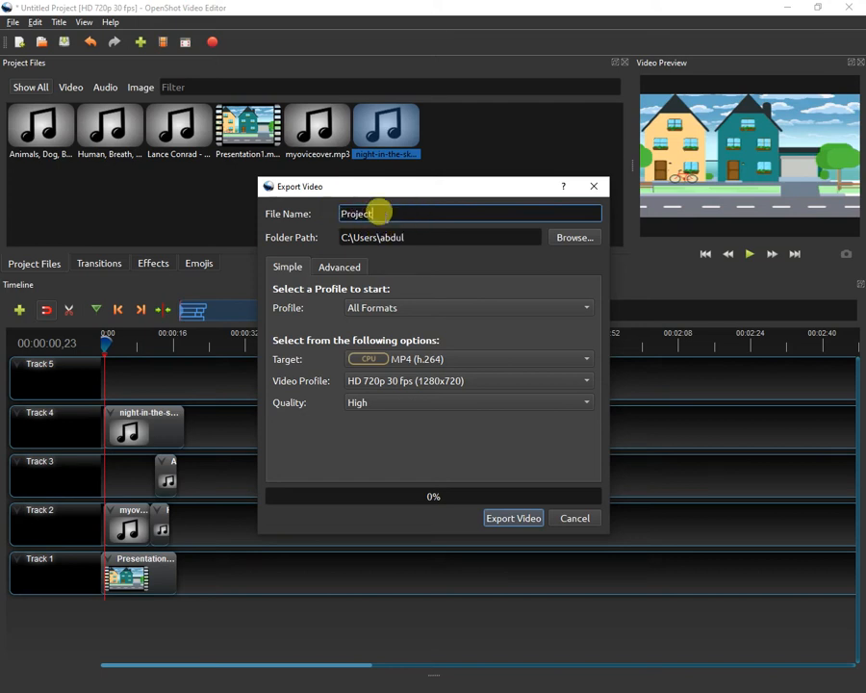
{"action": "type", "text": "n5"}
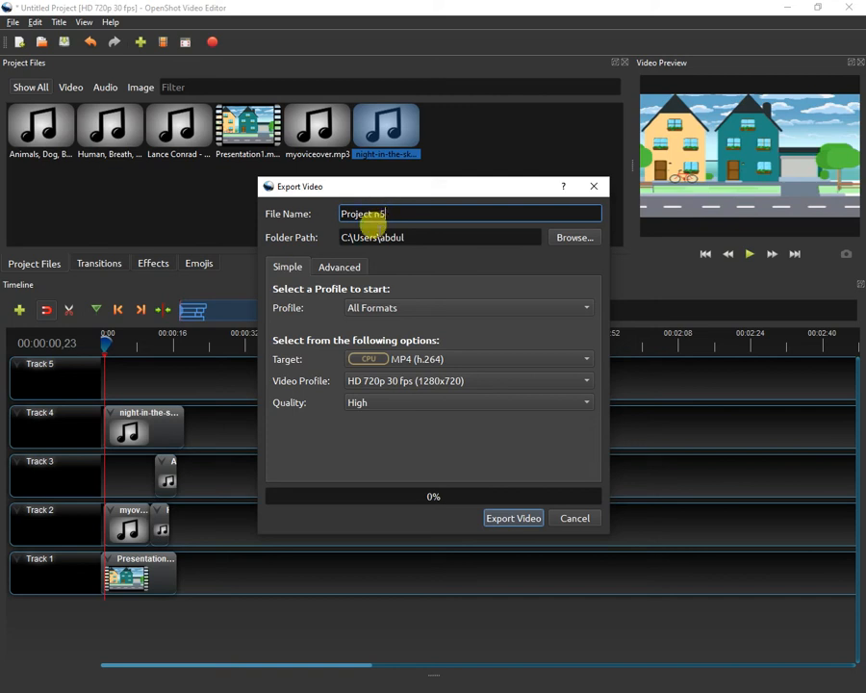
Step: Examine the available export target formats, video profiles and advanced options while keeping the current settings
{"action": "left_click", "coordinate": [422, 358]}
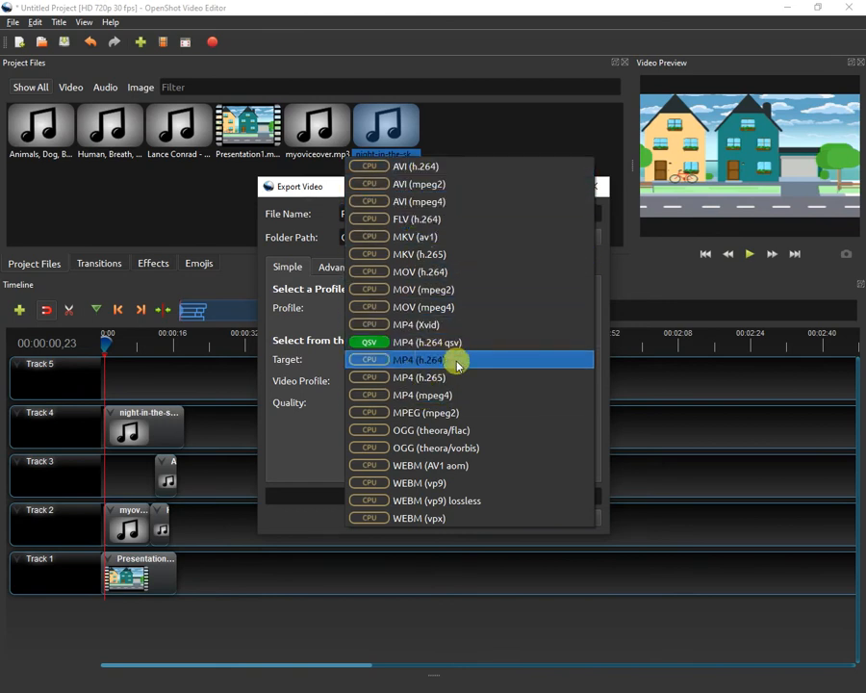
{"action": "left_click", "coordinate": [306, 449]}
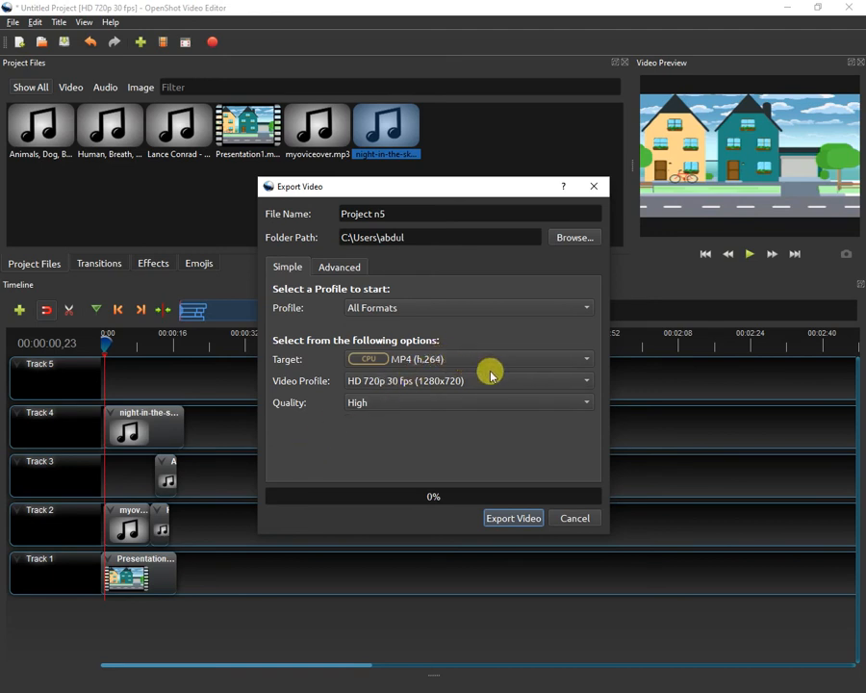
{"action": "left_click", "coordinate": [437, 383]}
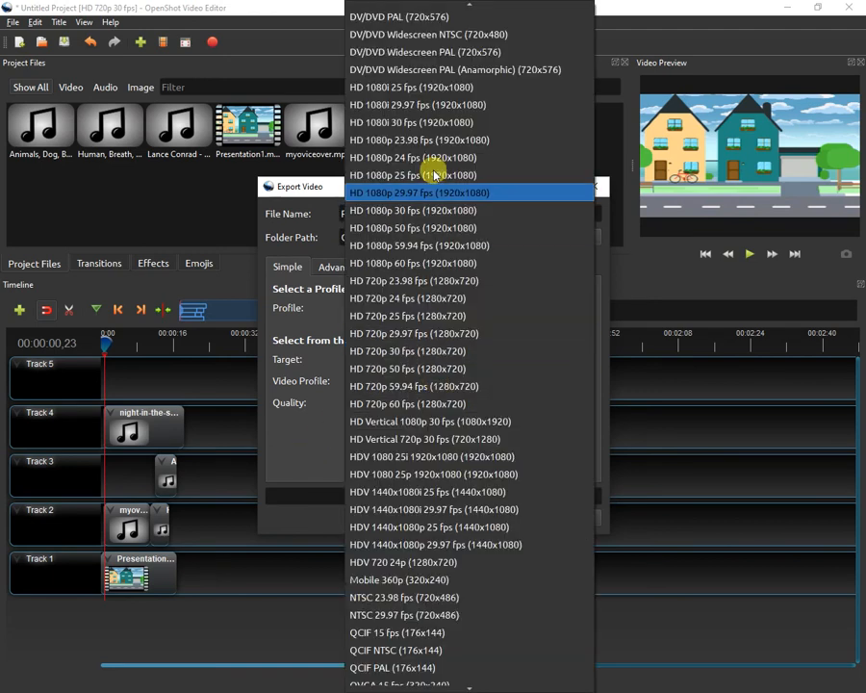
{"action": "left_click", "coordinate": [306, 446]}
{"action": "left_click", "coordinate": [337, 267]}
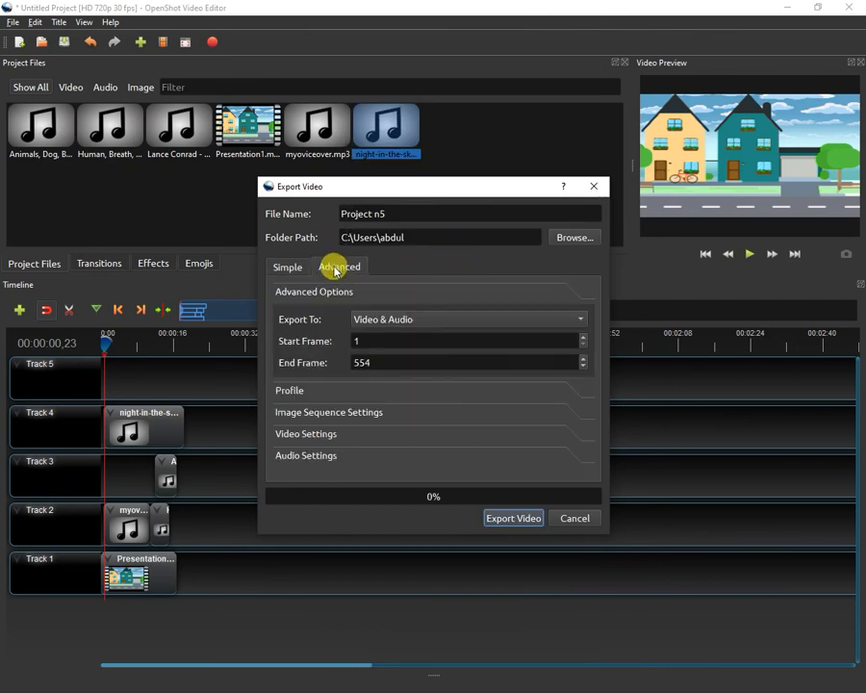
{"action": "left_click", "coordinate": [292, 267]}
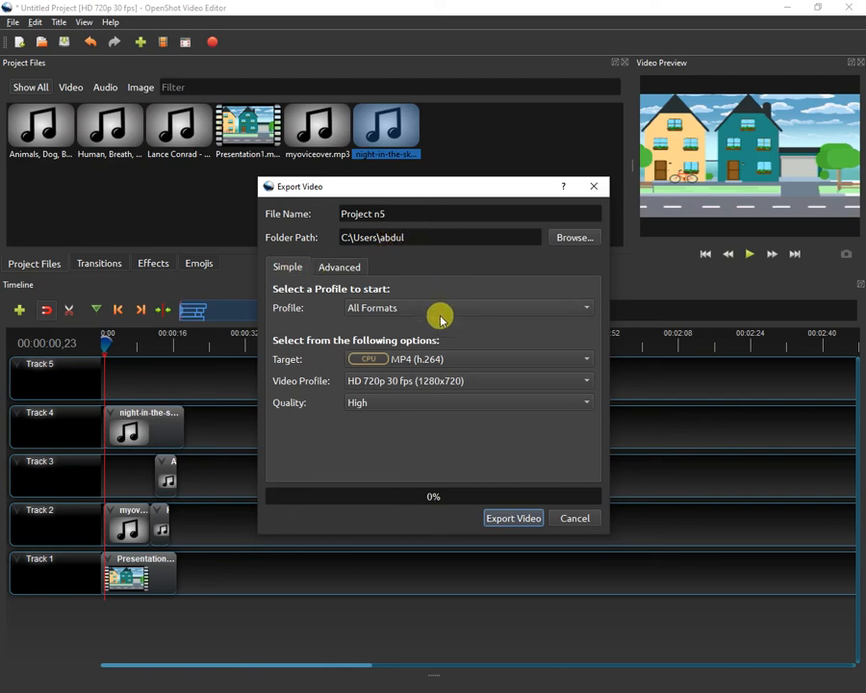
Step: Export the video to the project5 folder in Downloads and close the export dialog once finished
{"action": "left_click", "coordinate": [556, 243]}
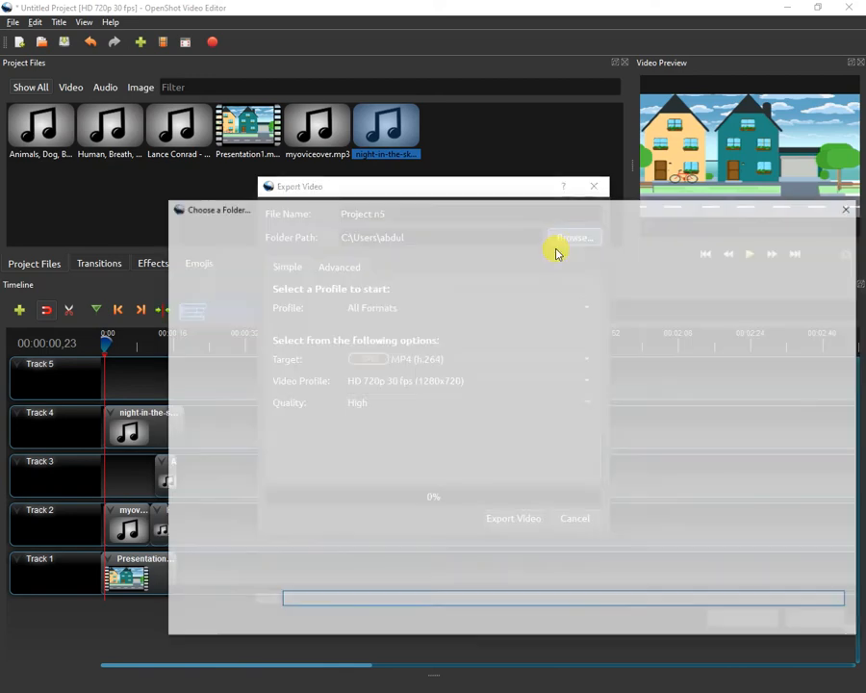
{"action": "left_click", "coordinate": [236, 443]}
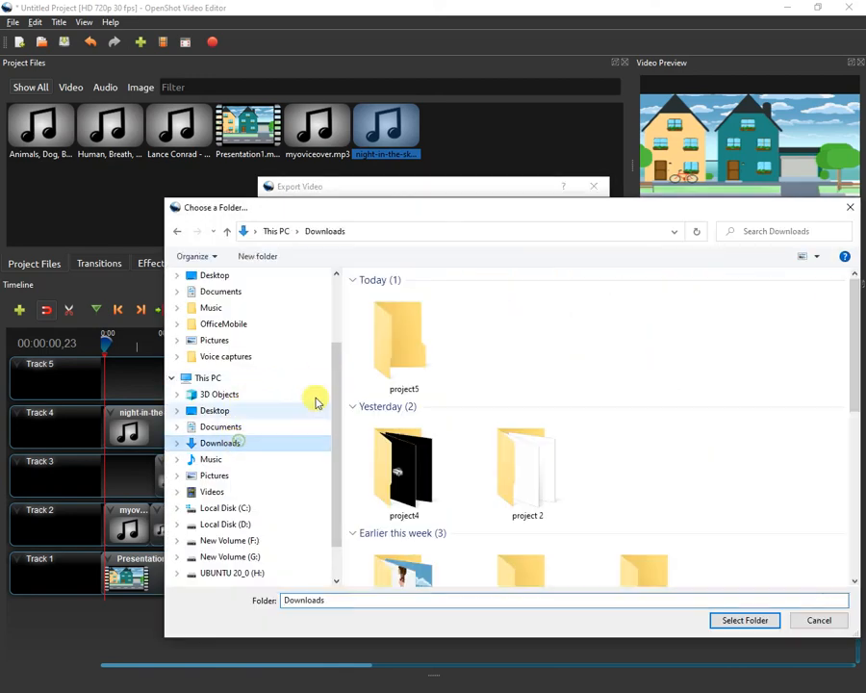
{"action": "double_click", "coordinate": [402, 339]}
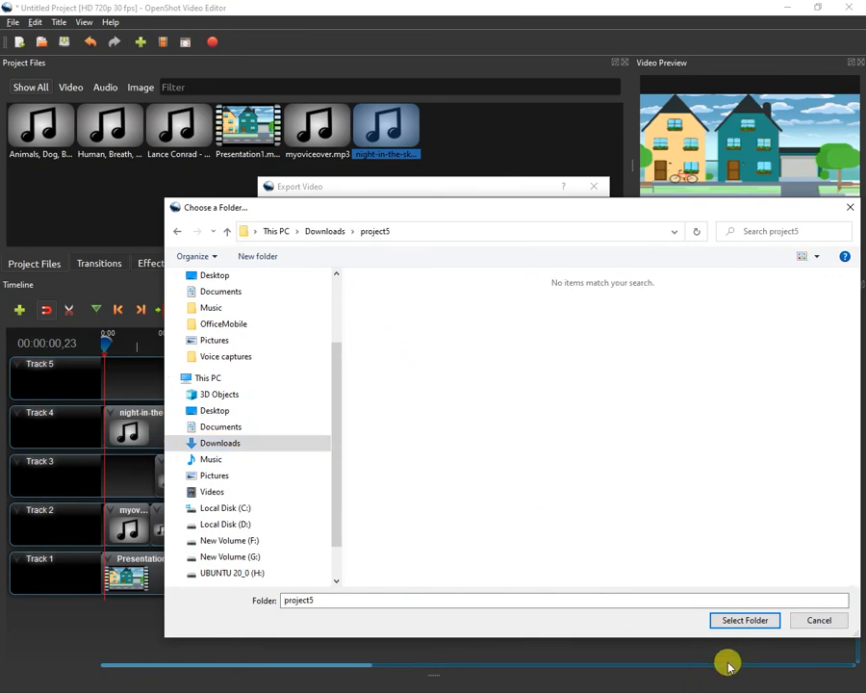
{"action": "left_click", "coordinate": [745, 620]}
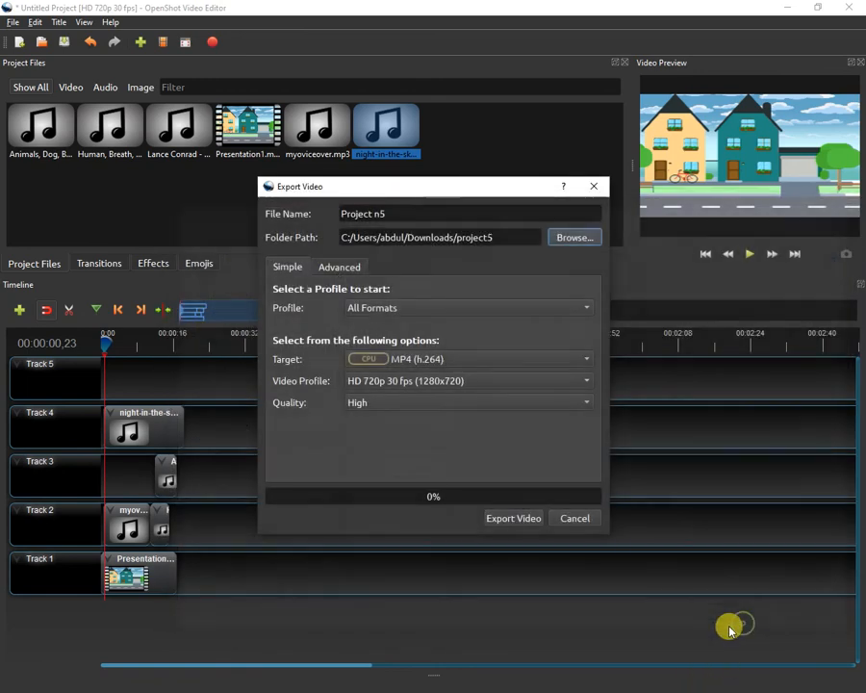
{"action": "left_click", "coordinate": [520, 525]}
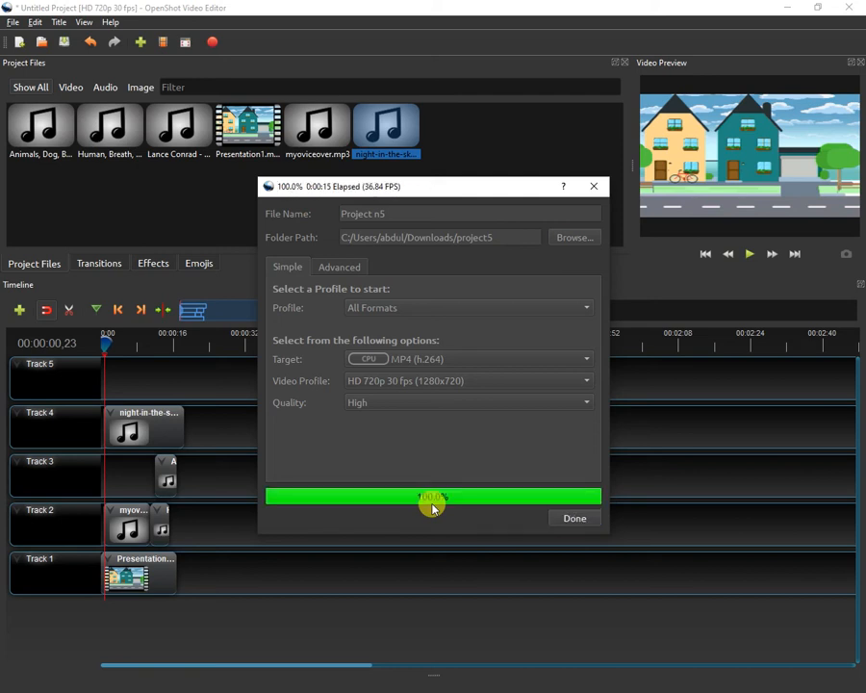
{"action": "left_click", "coordinate": [542, 517]}
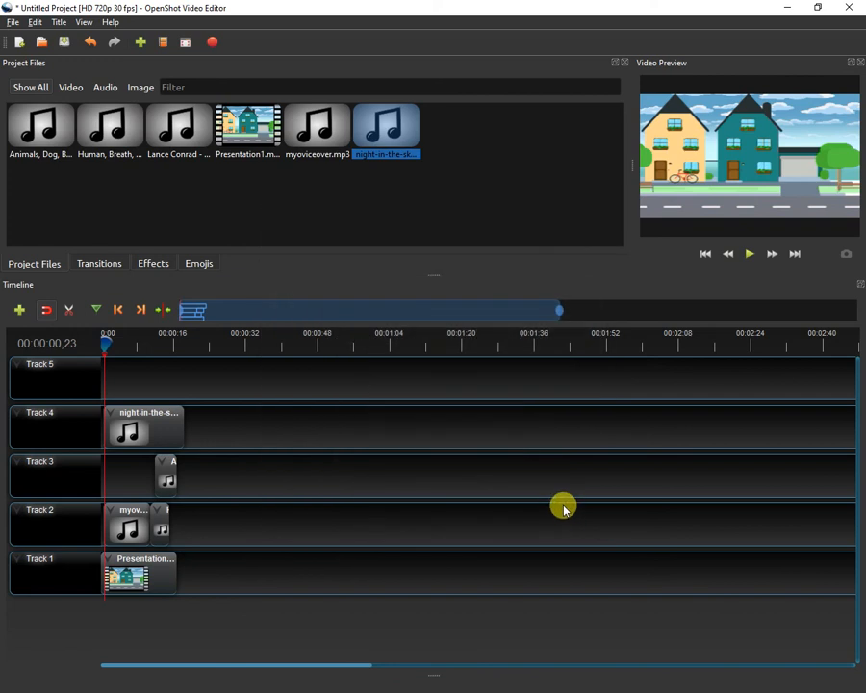
Step: Switch to File Explorer, play the exported Project n5.mp4 from the project5 folder in Downloads, and return to OpenShot
{"action": "key", "text": "alt+Tab"}
{"action": "key", "text": "alt+Tab"}
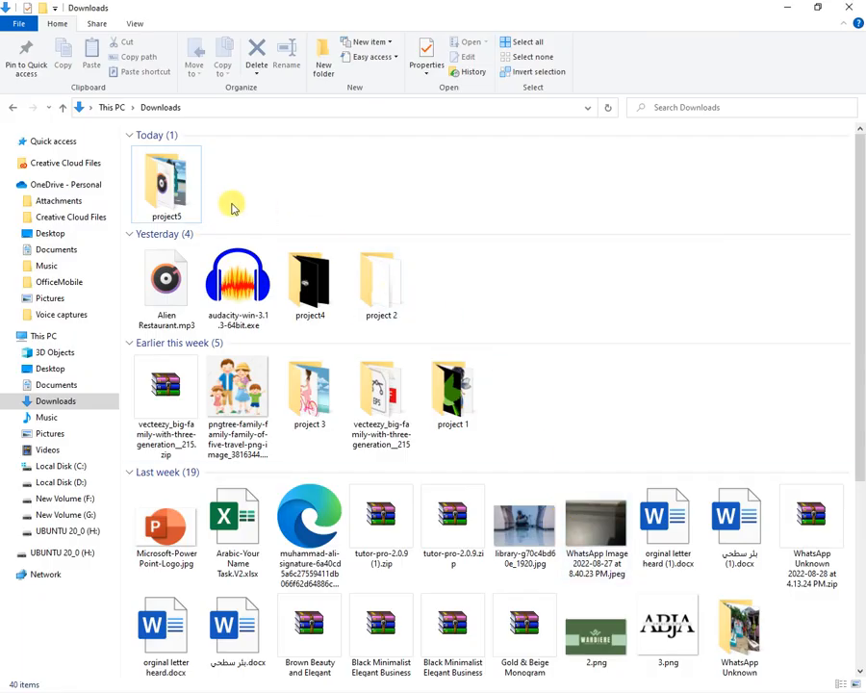
{"action": "double_click", "coordinate": [178, 196]}
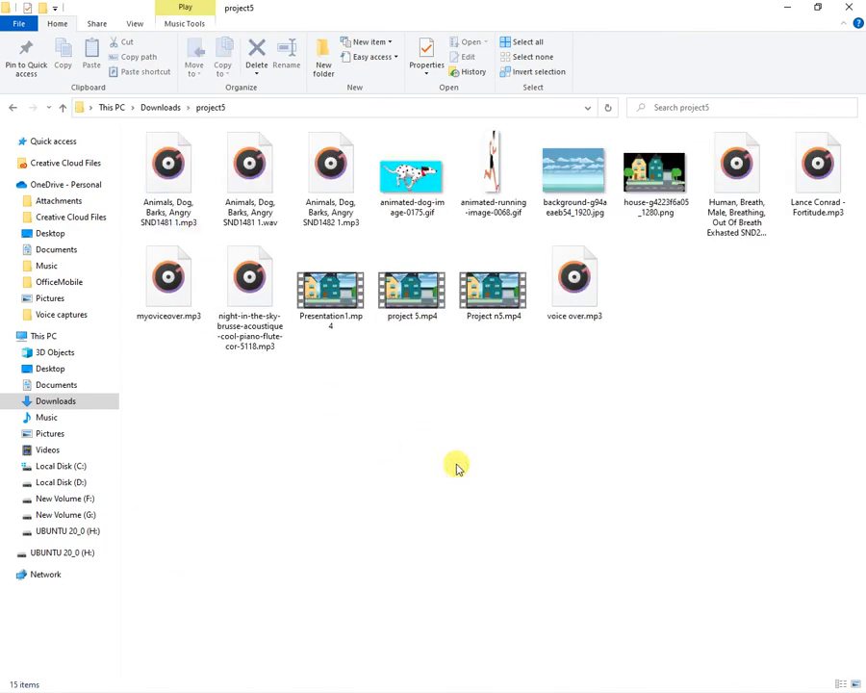
{"action": "double_click", "coordinate": [495, 298]}
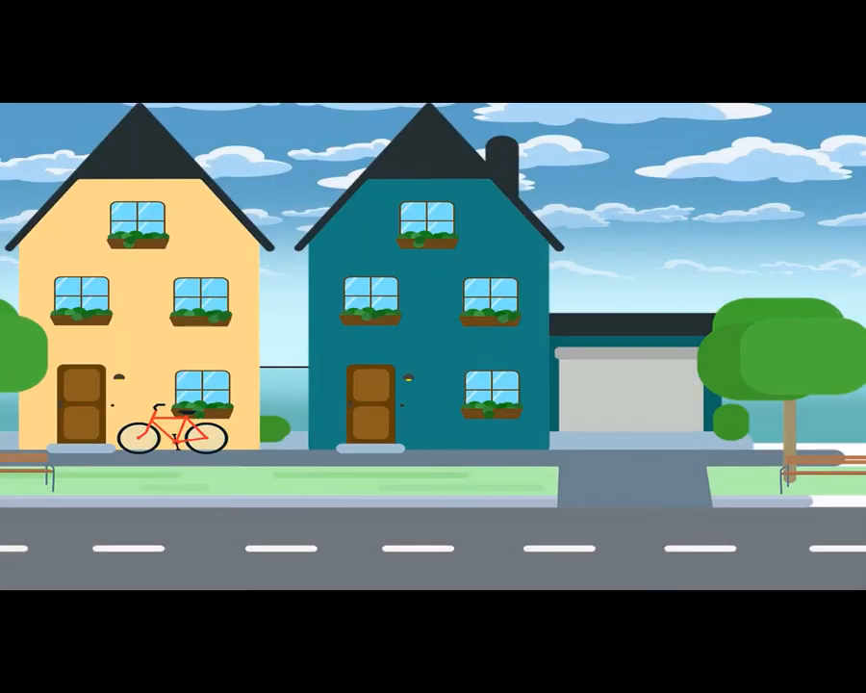
{"action": "mouse_move", "coordinate": [483, 348]}
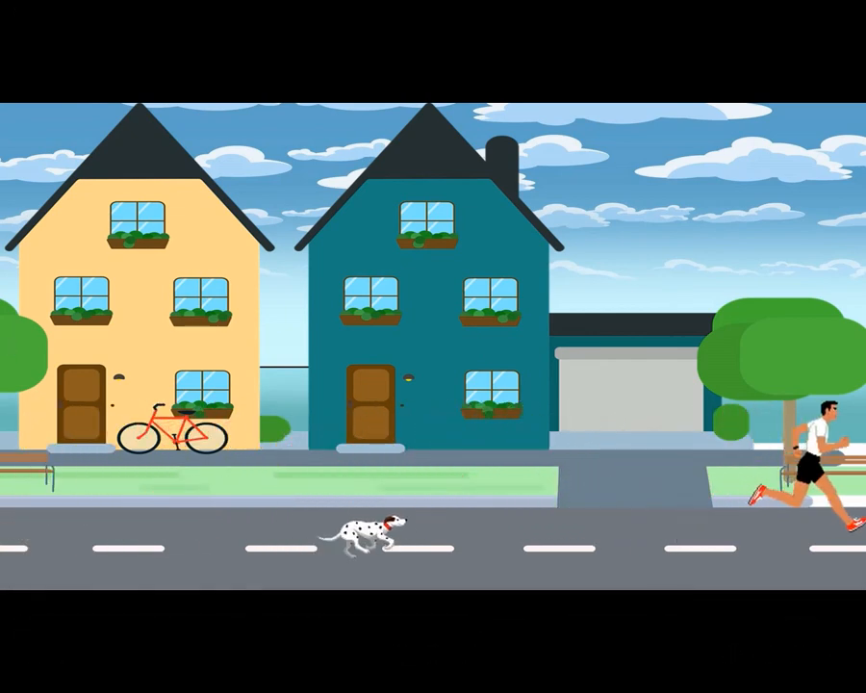
{"action": "mouse_move", "coordinate": [462, 448]}
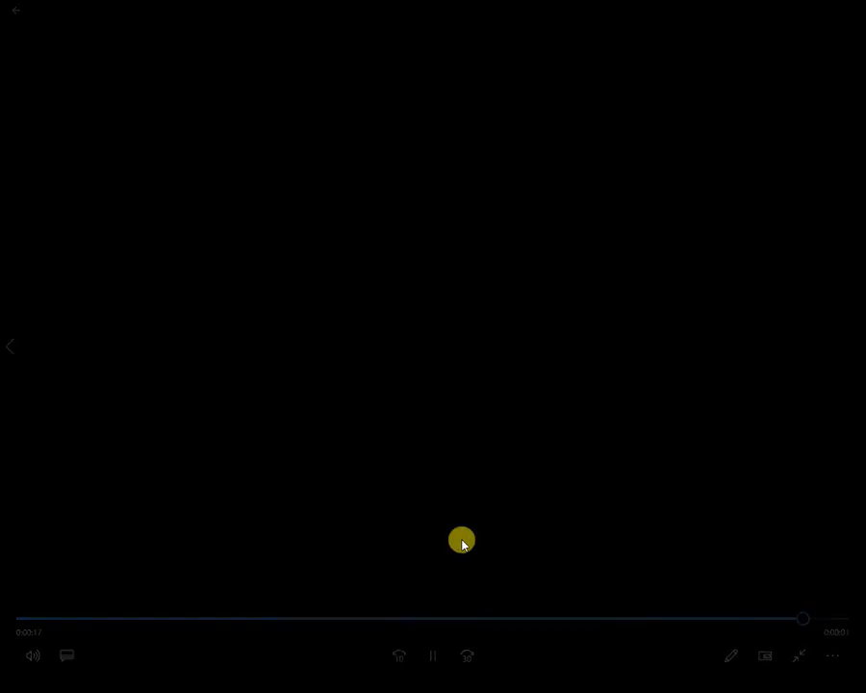
{"action": "left_click", "coordinate": [848, 13]}
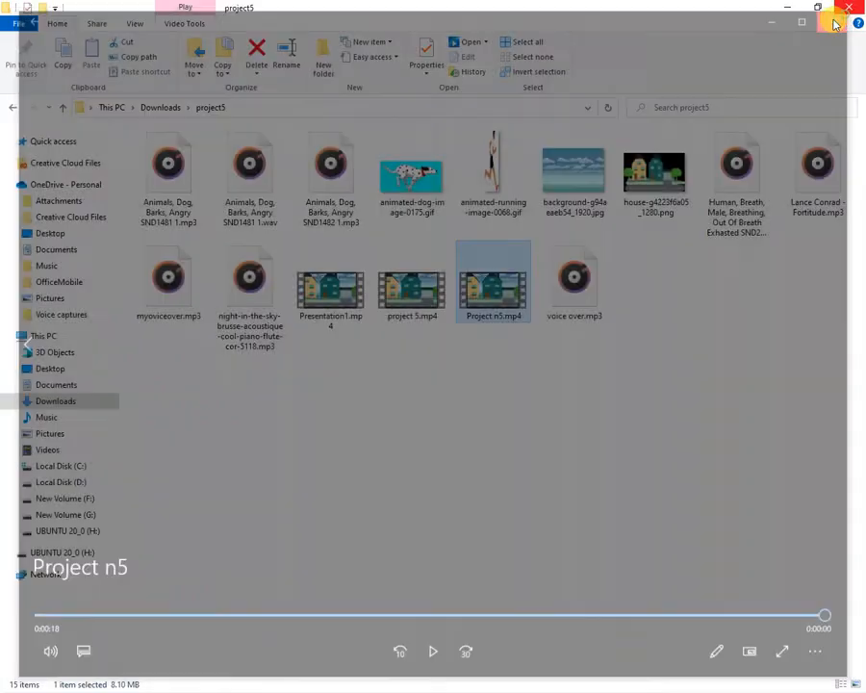
{"action": "left_click", "coordinate": [501, 464]}
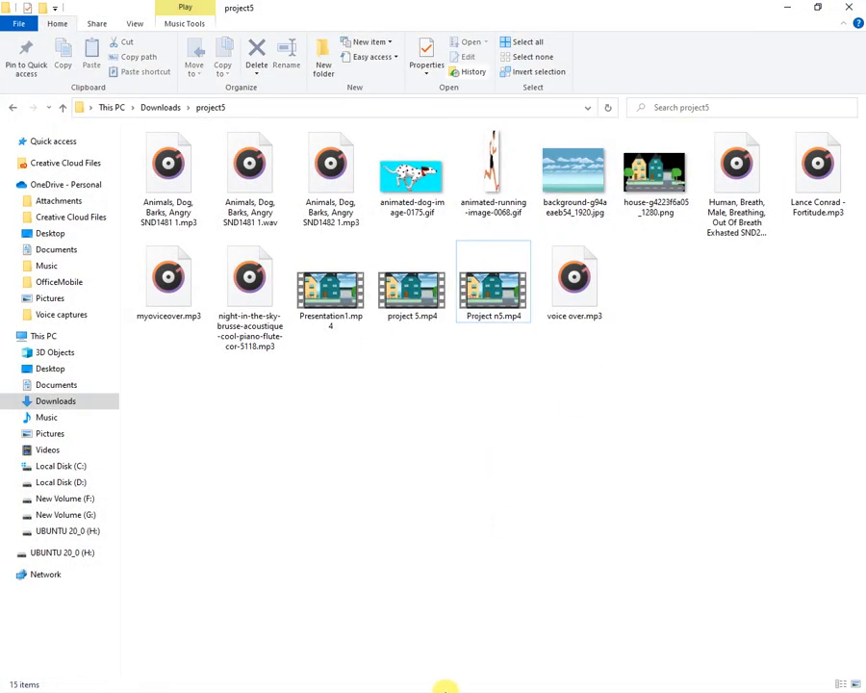
{"action": "key", "text": "alt+Tab"}
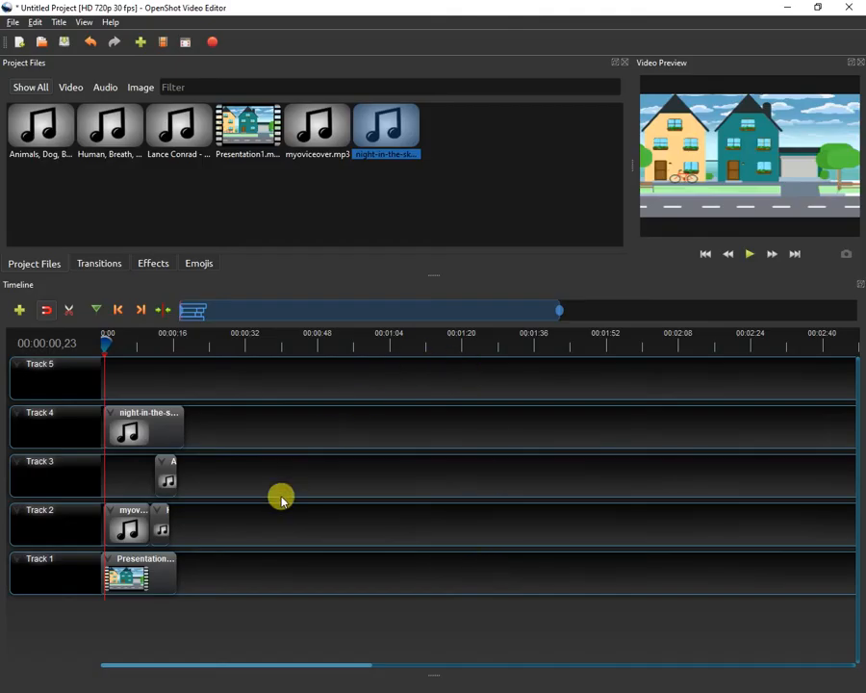